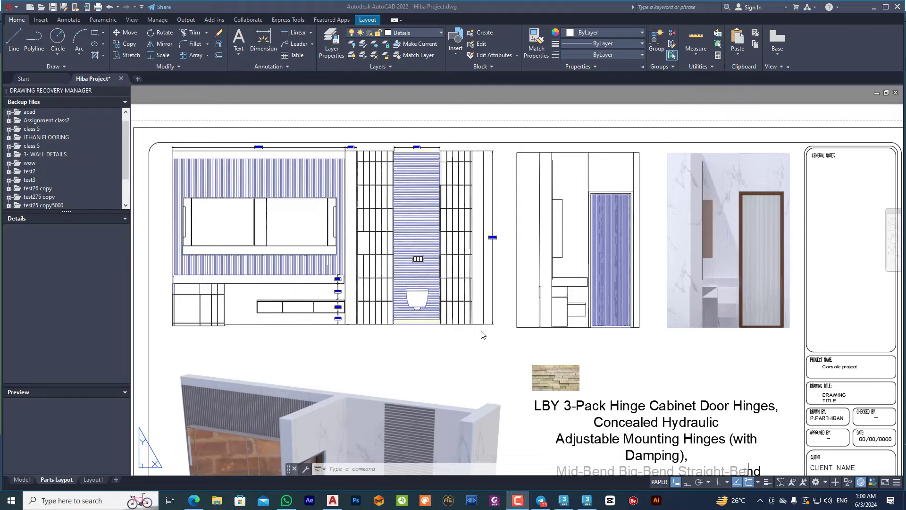
# - Zoom around the layout sheet's front elevations and orbit the bathroom model to inspect it
pyautogui.moveTo(461, 344); pyautogui.dragTo(462, 343, button='middle')
pyautogui.scroll(1, 530, 360)
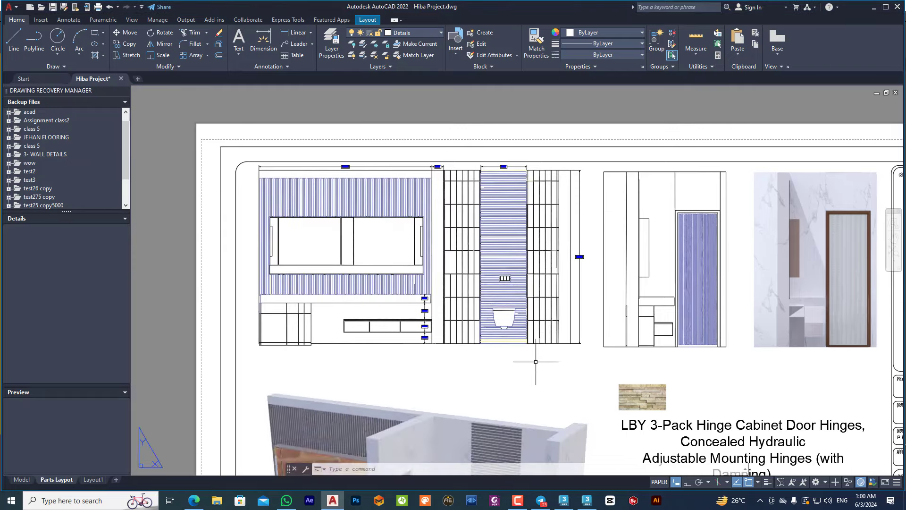
pyautogui.scroll(1, 530, 360)
pyautogui.moveTo(534, 360)
pyautogui.mouseDown(button='middle')
pyautogui.moveTo(647, 414)
pyautogui.moveTo(558, 326)
pyautogui.moveTo(552, 271)
pyautogui.mouseUp(button='middle')
pyautogui.scroll(-1, 631, 406)
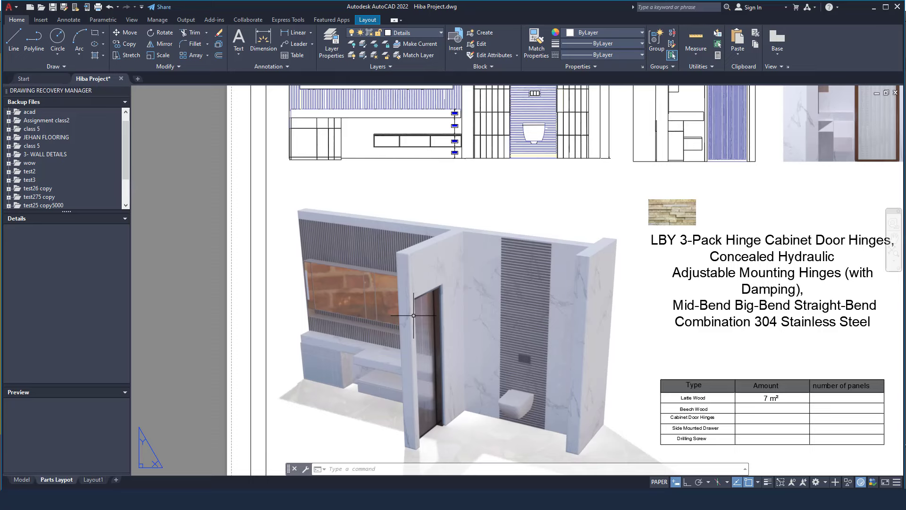
pyautogui.moveTo(586, 273); pyautogui.dragTo(552, 391, button='middle')
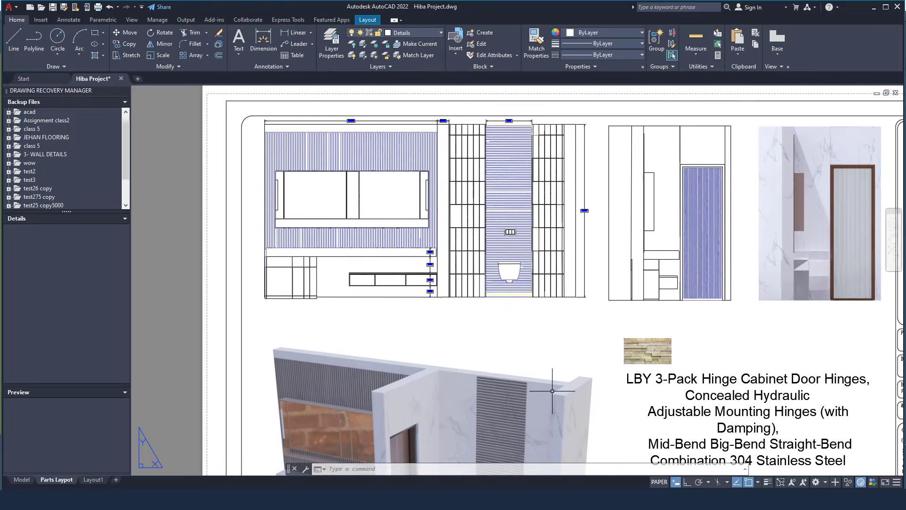
pyautogui.scroll(-2, 552, 391)
pyautogui.moveTo(528, 421); pyautogui.dragTo(505, 364, button='middle')
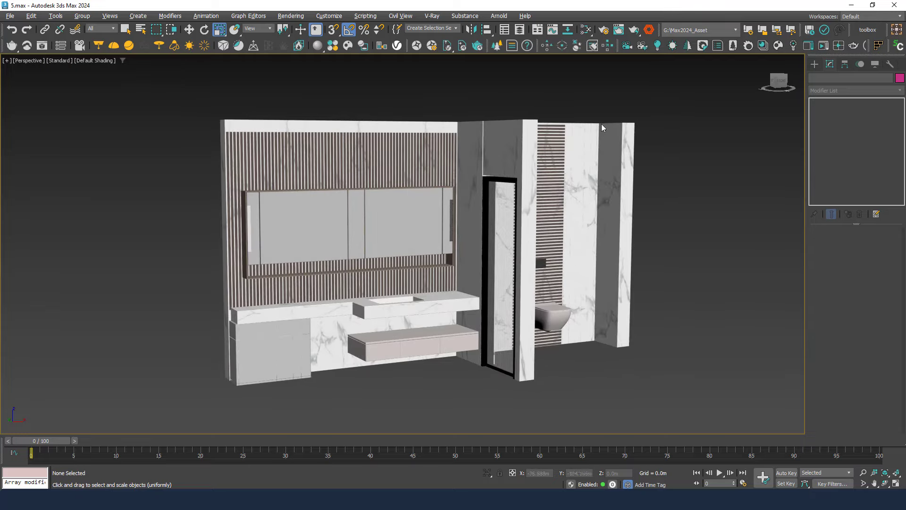
pyautogui.keyDown('alt'); pyautogui.moveTo(601, 124); pyautogui.dragTo(499, 201, button='middle'); pyautogui.keyUp('alt')
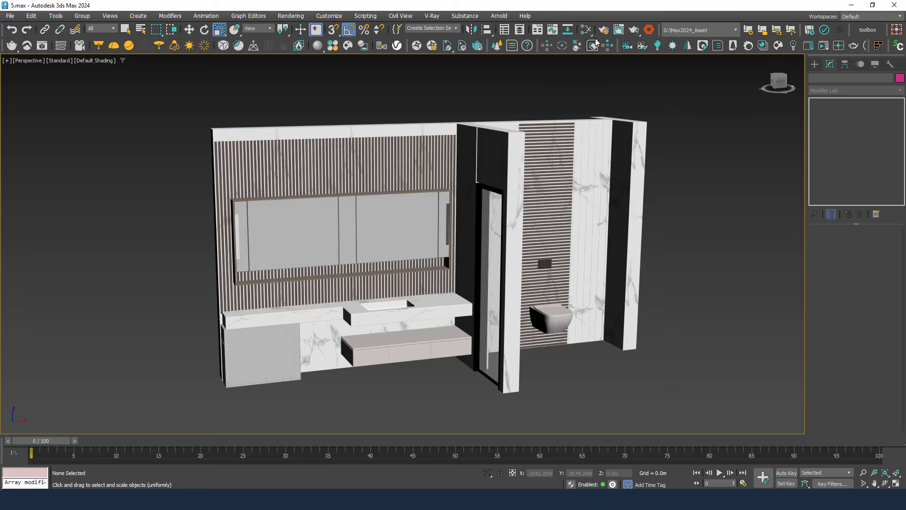
# - Switch the production renderer from V-Ray 6 to Corona
pyautogui.press('F10')
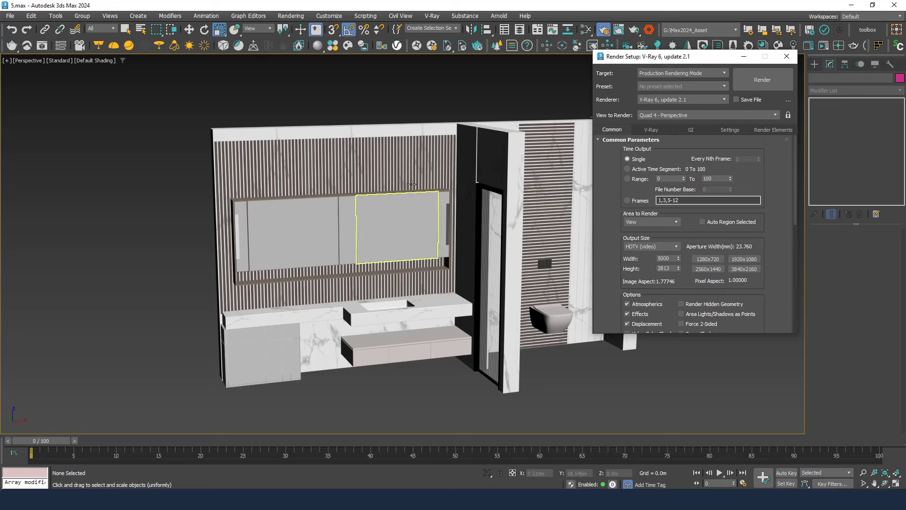
pyautogui.click(681, 101)
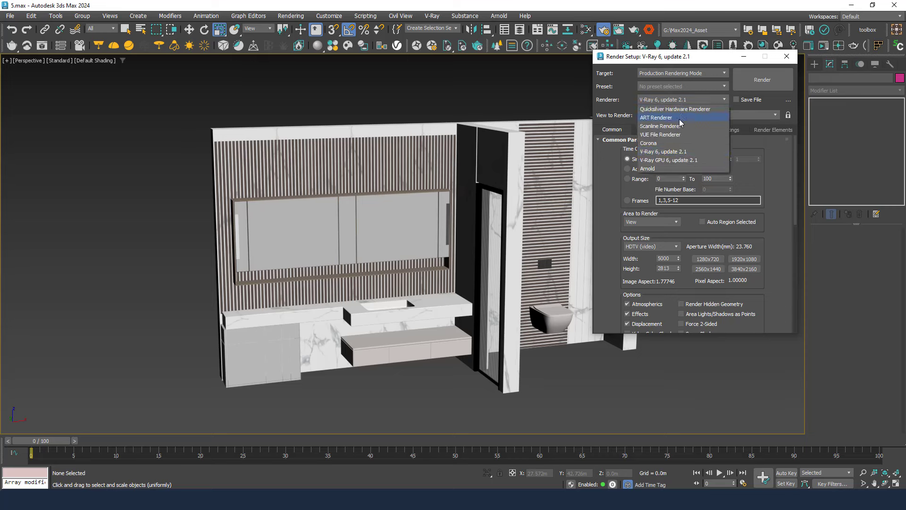
pyautogui.click(654, 144)
pyautogui.click(787, 57)
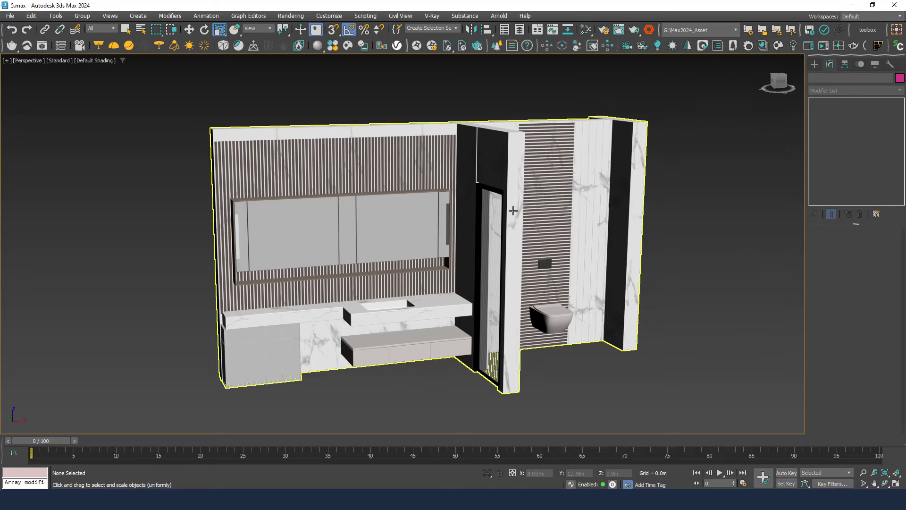
# - Frame the front elevation in the Front view with the safe frame shown
pyautogui.press('f')
pyautogui.press('z')
pyautogui.scroll(-3, 490, 218)
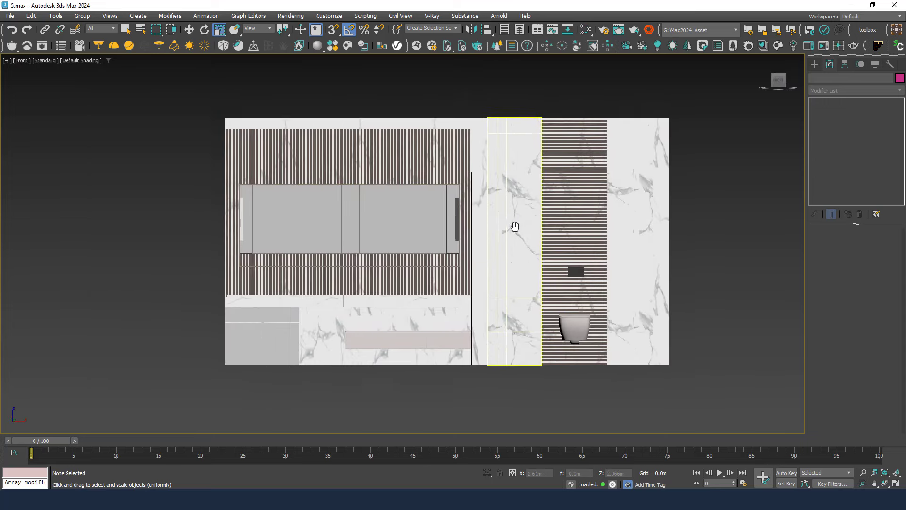
pyautogui.moveTo(516, 214); pyautogui.dragTo(492, 216, button='middle')
pyautogui.hotkey('shift', 'f')
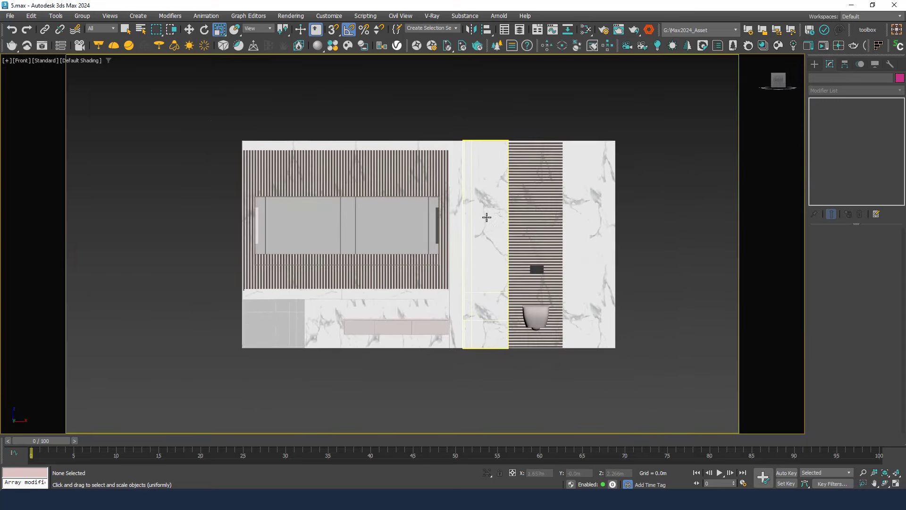
pyautogui.click(864, 473)
pyautogui.scroll(4, 482, 243)
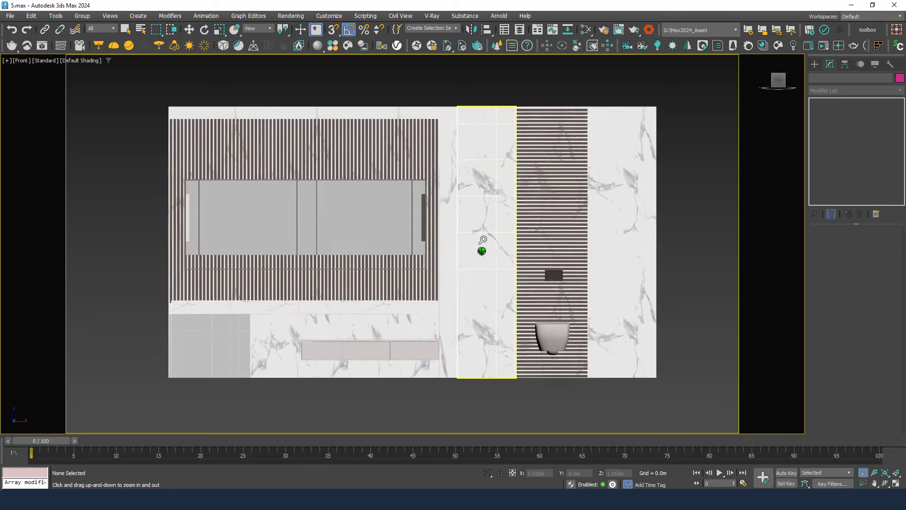
pyautogui.moveTo(484, 249); pyautogui.dragTo(485, 249, button='middle')
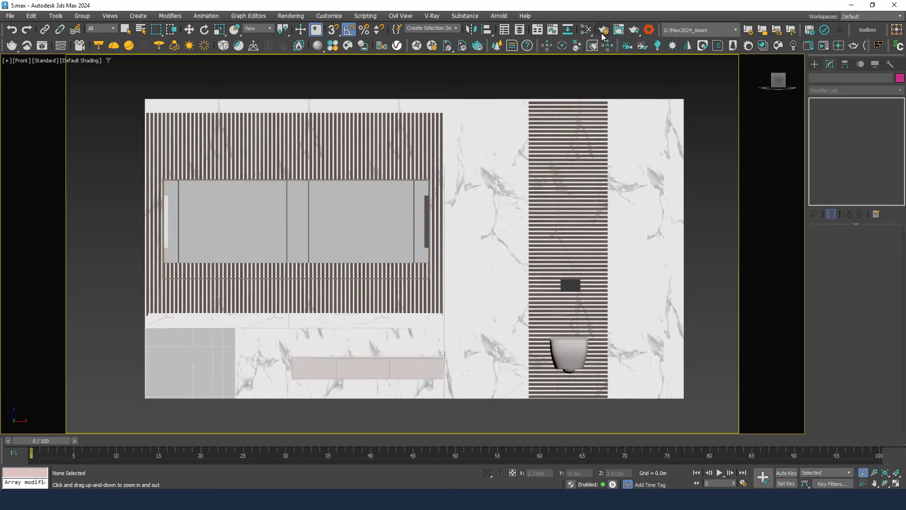
pyautogui.press('F10')
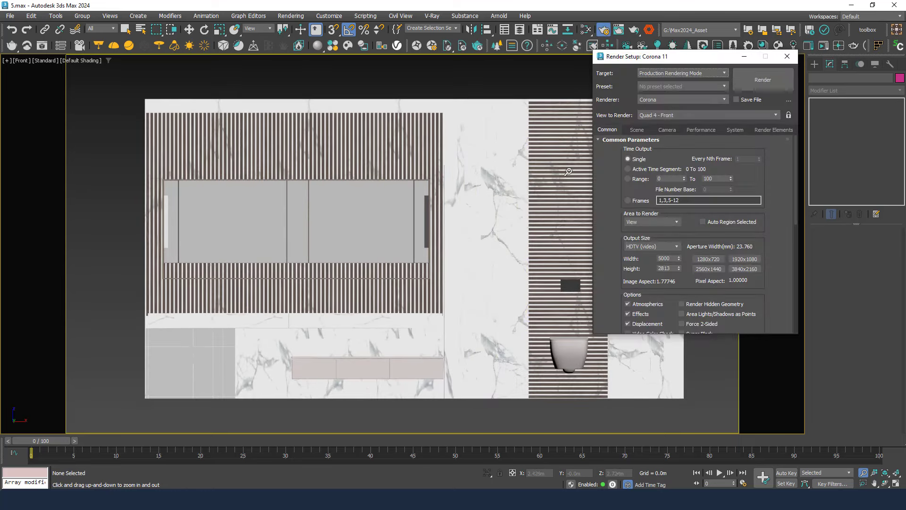
# - Set the primary GI solver to None (biased) in the Performance settings
pyautogui.click(699, 132)
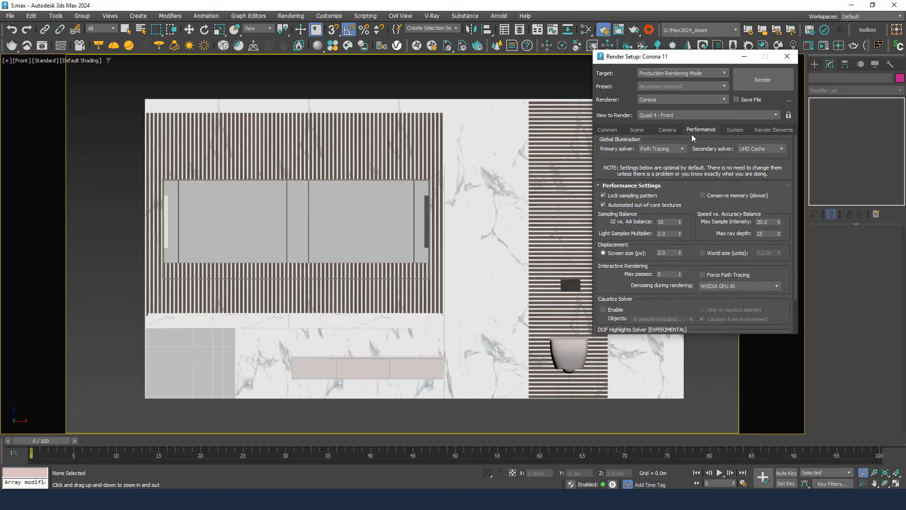
pyautogui.click(661, 150)
pyautogui.click(657, 162)
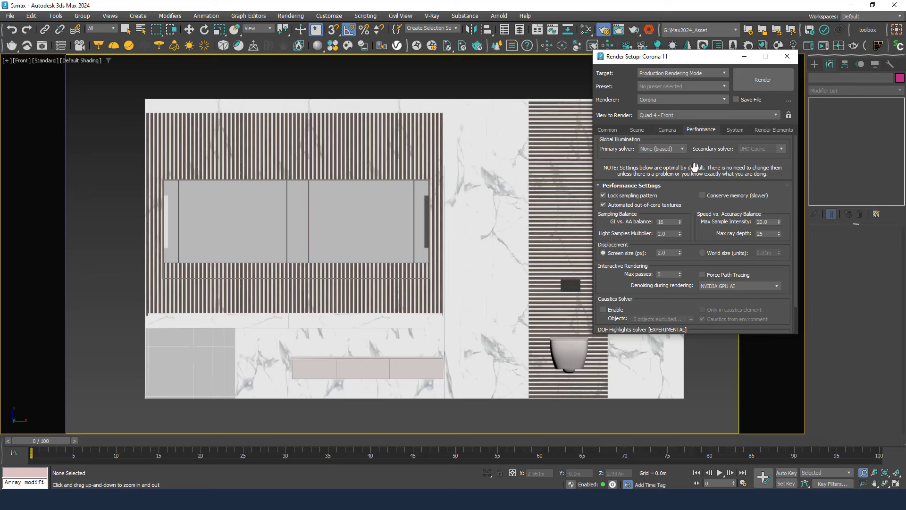
# - Delete the three VRay render elements and pick CMasking_ID as the new element
pyautogui.click(770, 131)
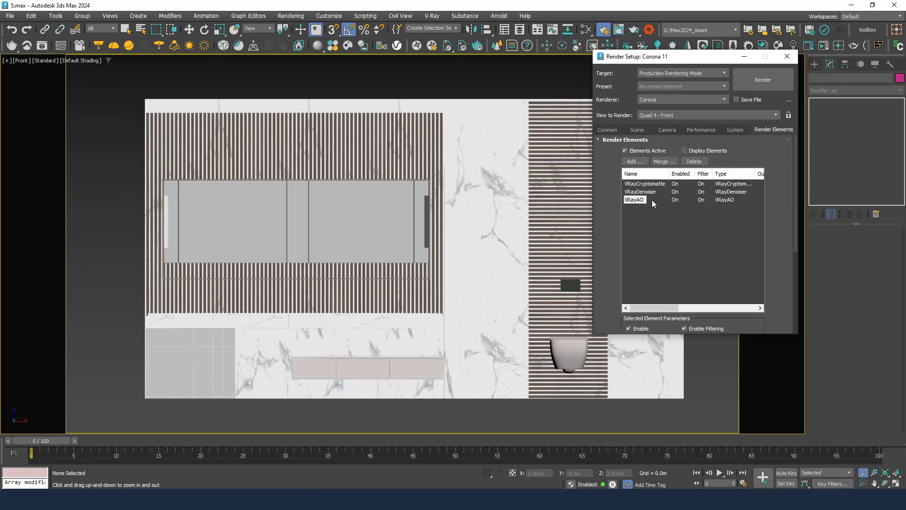
pyautogui.moveTo(643, 196); pyautogui.dragTo(643, 184)
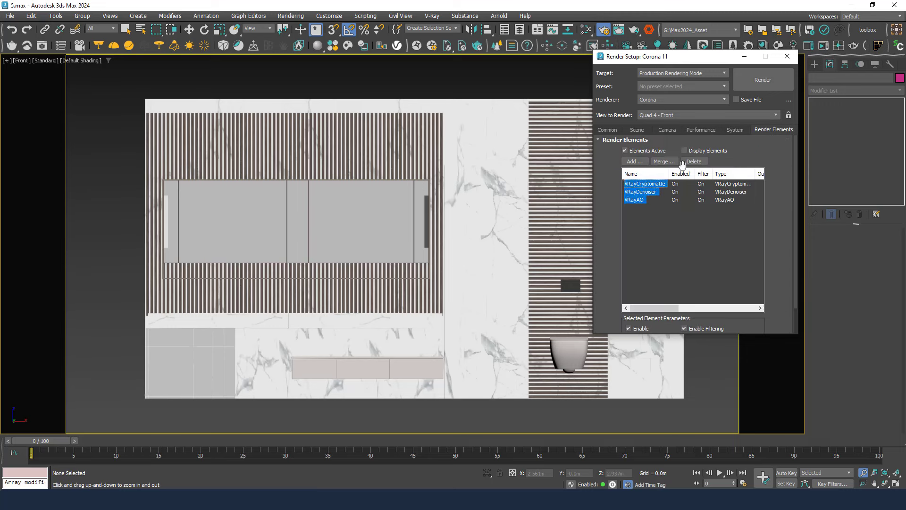
pyautogui.click(694, 161)
pyautogui.click(634, 162)
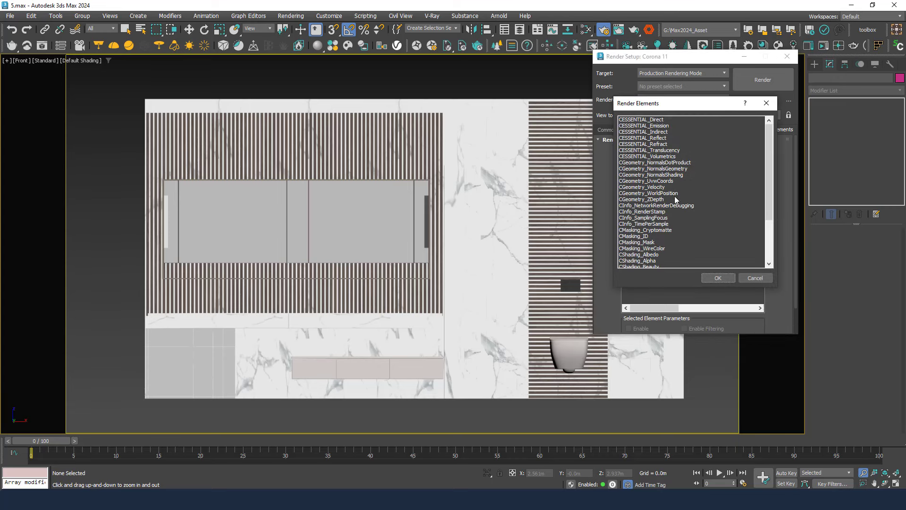
pyautogui.click(628, 242)
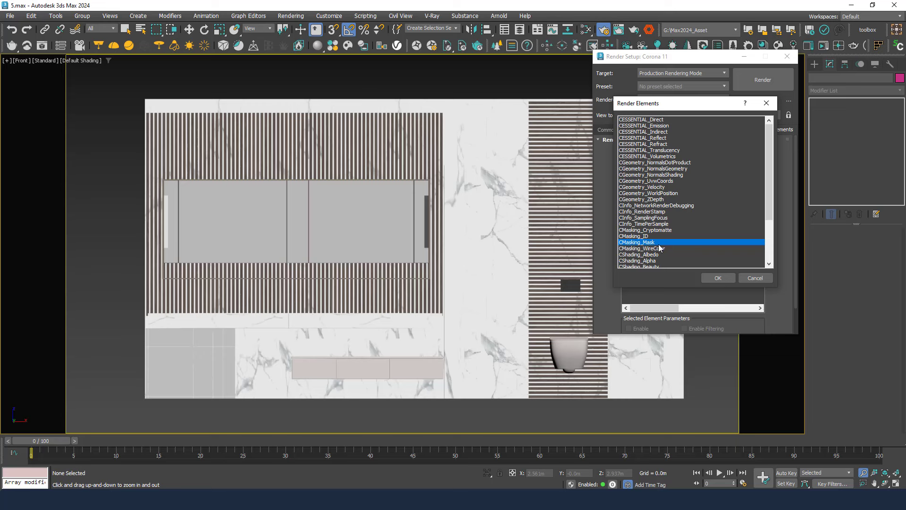
pyautogui.click(622, 238)
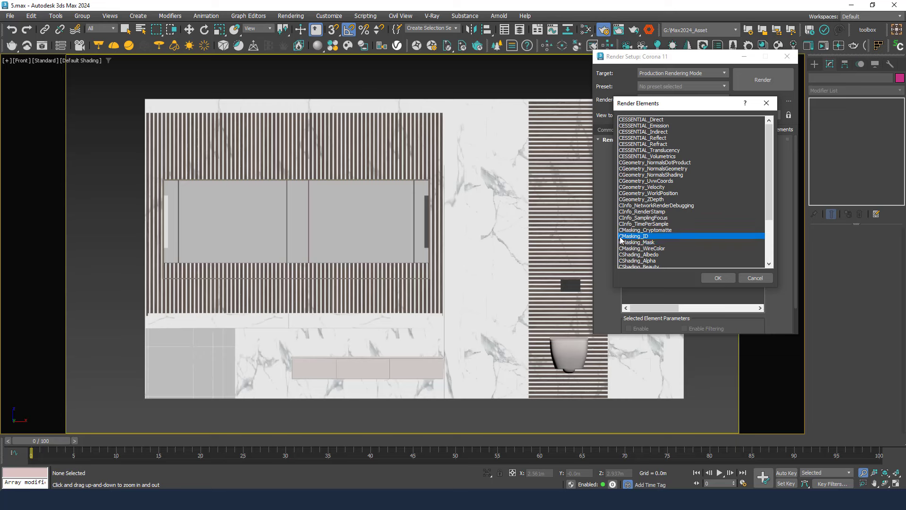
# - Confirm the CMasking_ID element and check the 5000×2813 output size
pyautogui.click(709, 278)
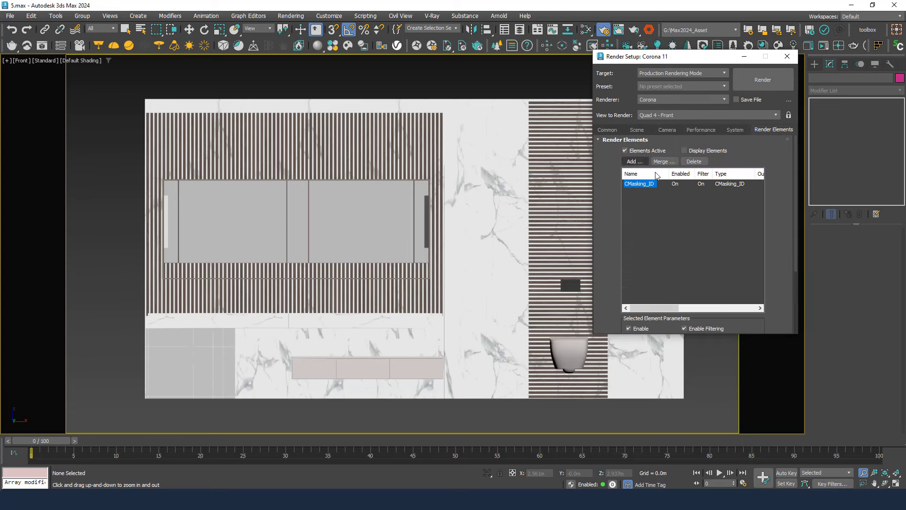
pyautogui.click(609, 130)
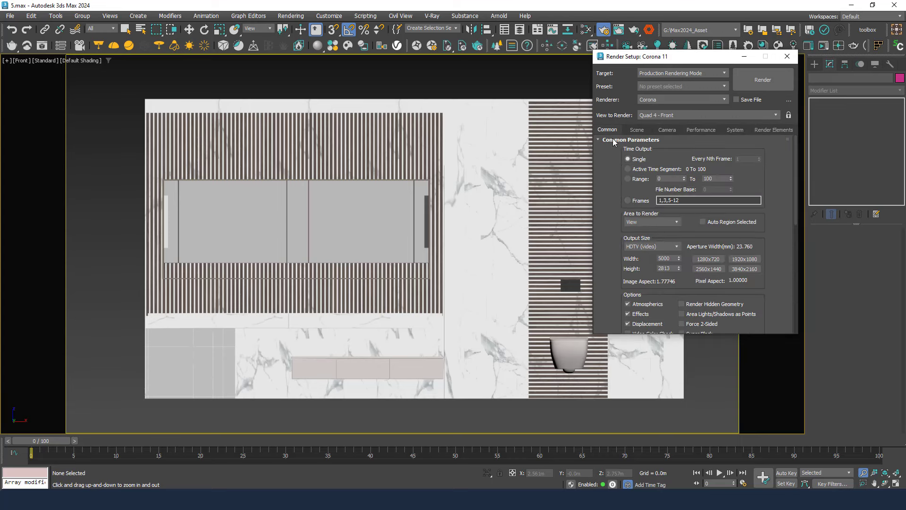
pyautogui.doubleClick(674, 258)
pyautogui.doubleClick(670, 268)
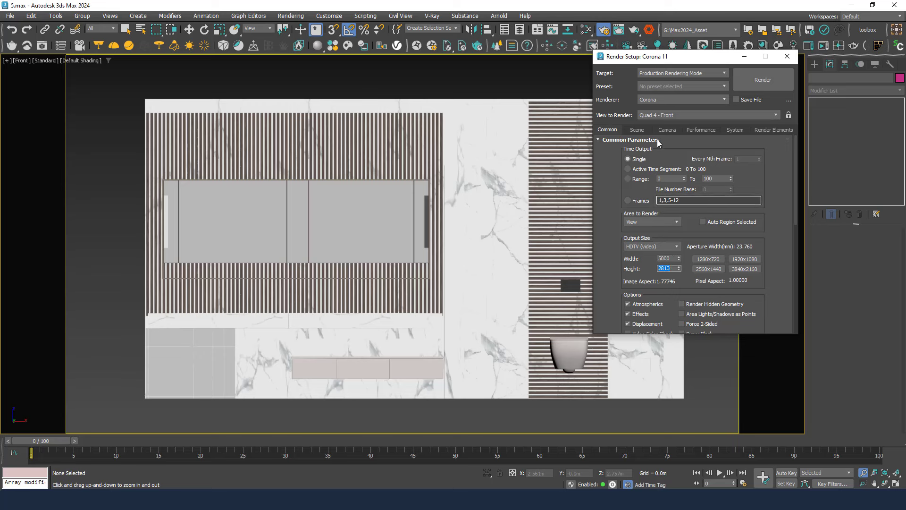
# - Set the Corona pass limit to 1 and render the front view
pyautogui.click(636, 130)
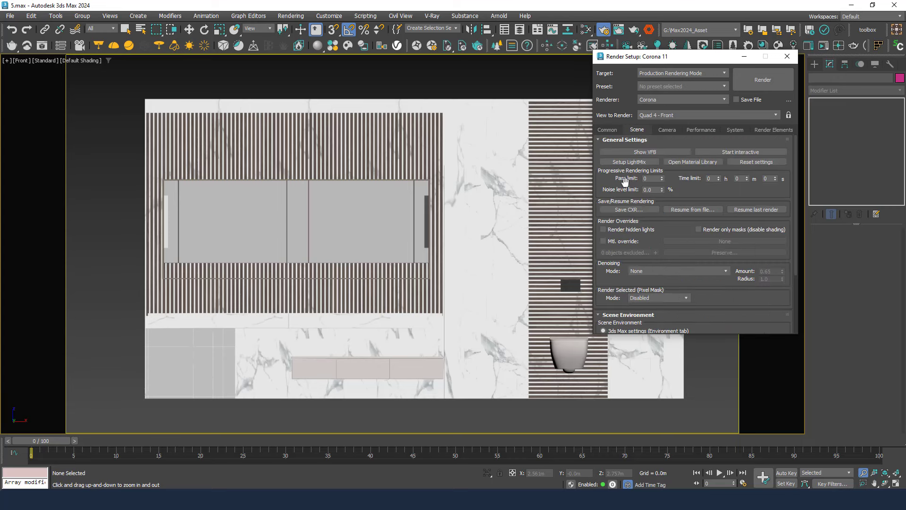
pyautogui.moveTo(653, 178)
pyautogui.click(662, 178)
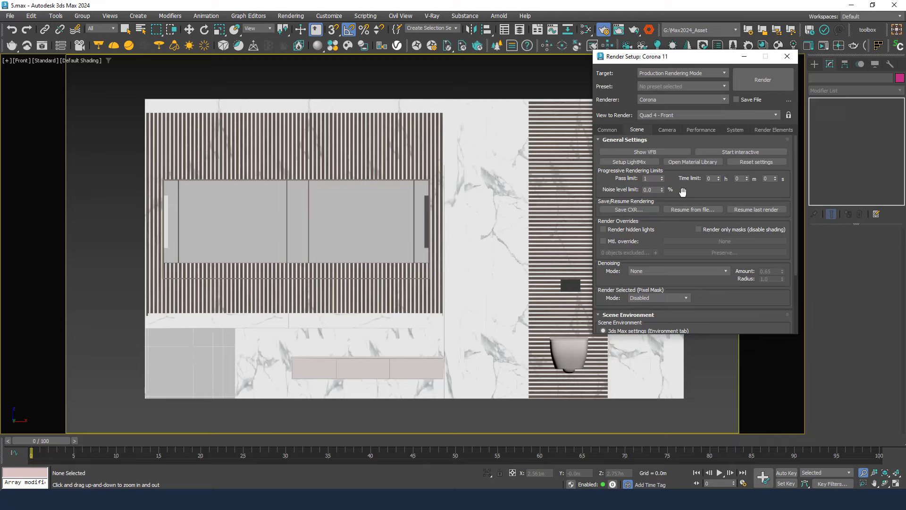
pyautogui.click(770, 84)
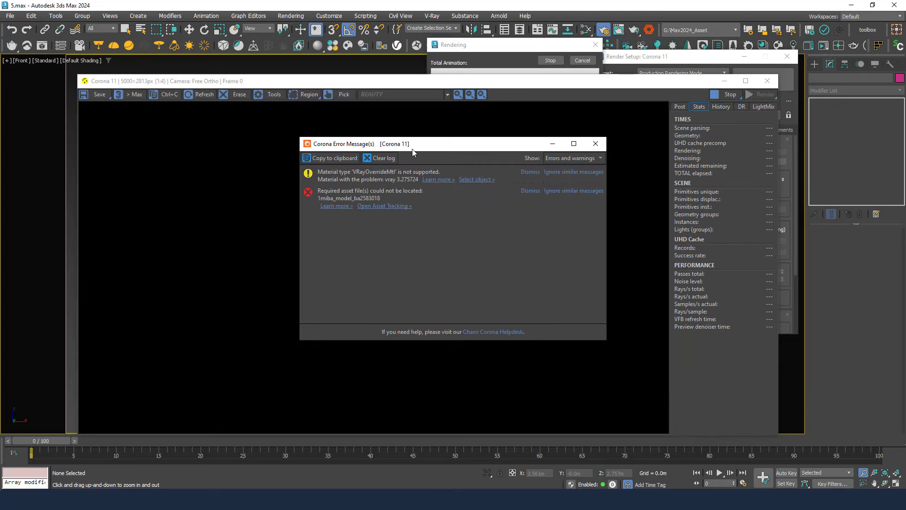
# - Move the Corona error window aside and view the finished render's CMasking_ID channel
pyautogui.moveTo(412, 149); pyautogui.dragTo(905, 203)
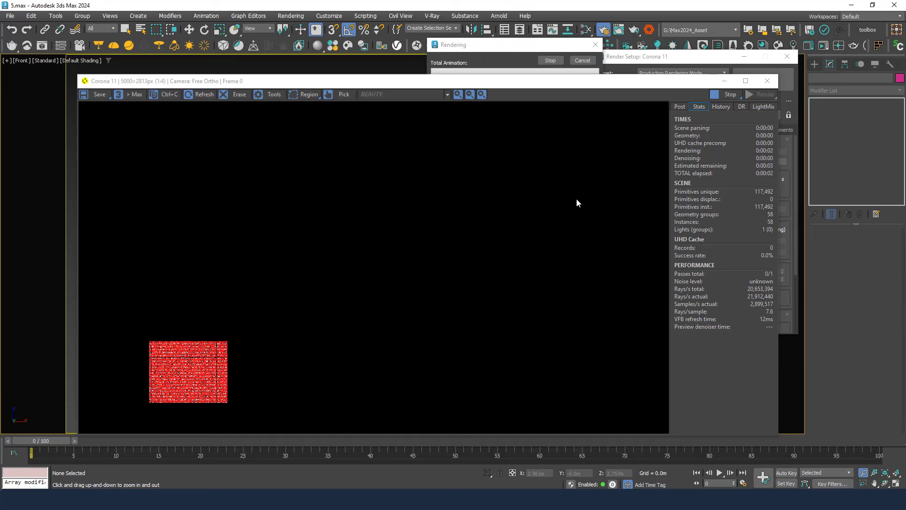
pyautogui.click(406, 95)
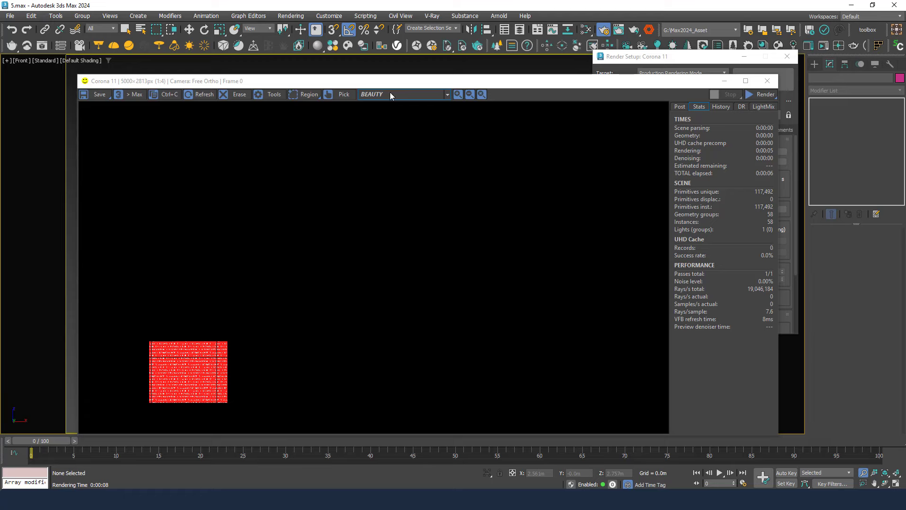
pyautogui.click(390, 94)
pyautogui.click(393, 123)
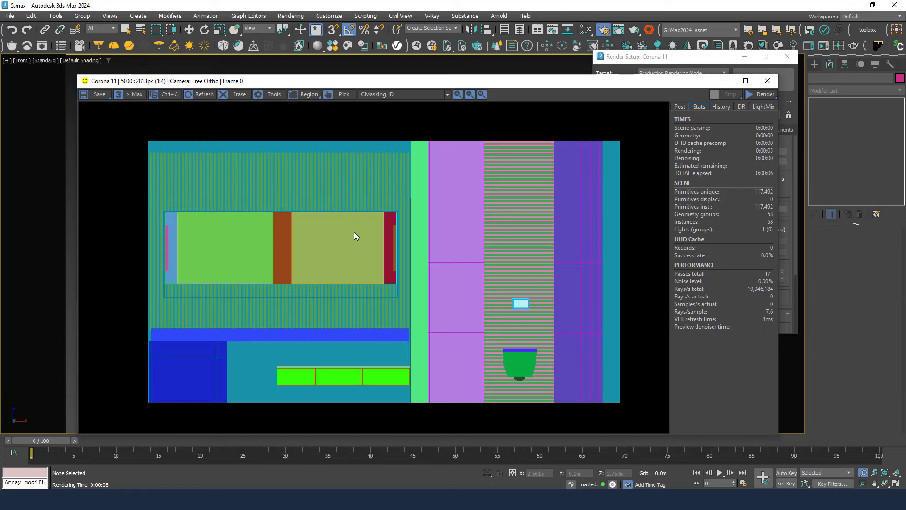
pyautogui.scroll(1, 390, 239)
pyautogui.scroll(1, 437, 257)
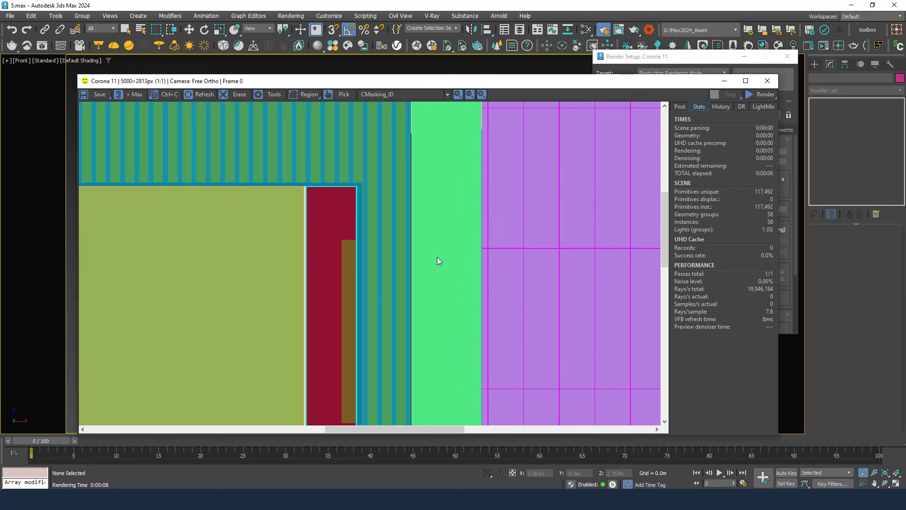
pyautogui.scroll(-1, 437, 256)
pyautogui.scroll(-1, 437, 257)
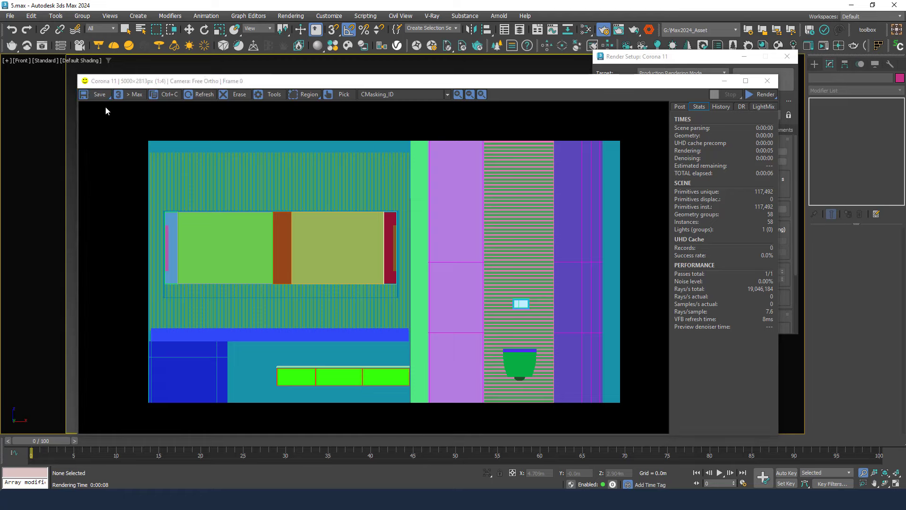
pyautogui.click(100, 94)
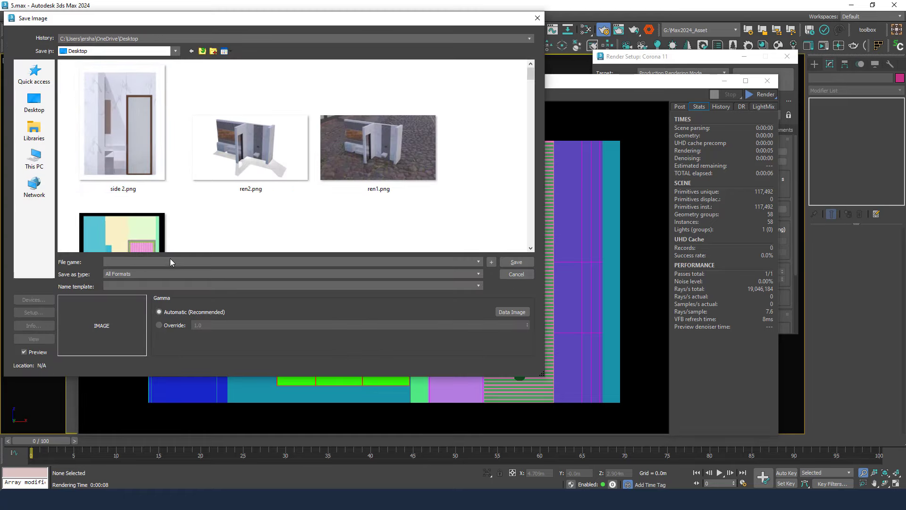
# - Save the render as JPEG final front.jpg at quality 99, overwriting the old file
pyautogui.click(162, 274)
pyautogui.click(172, 326)
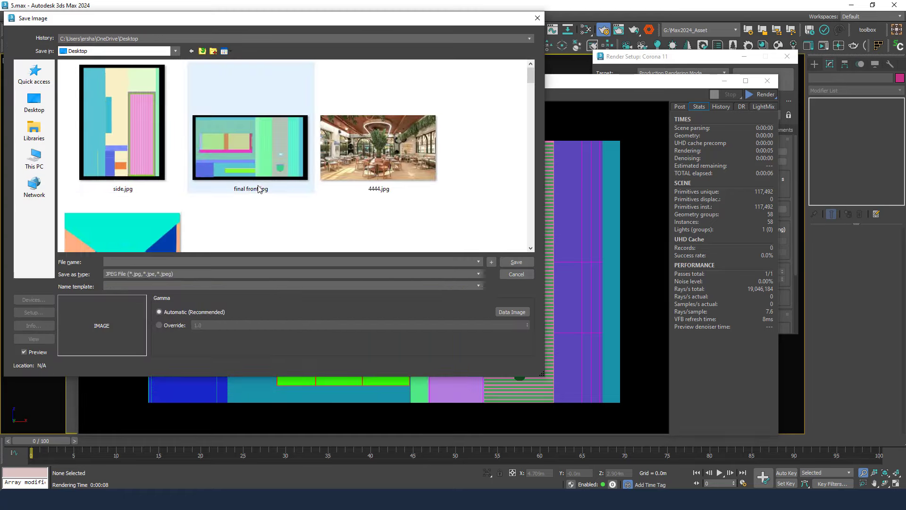
pyautogui.click(254, 154)
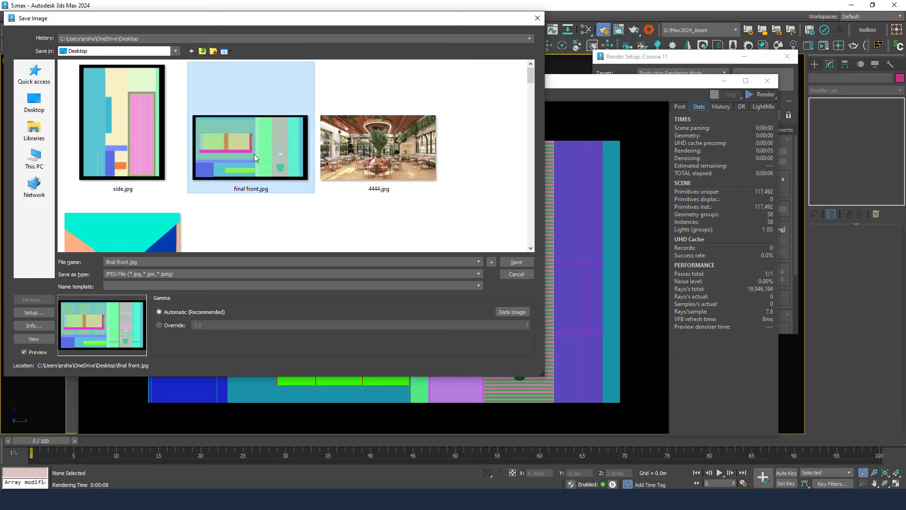
pyautogui.click(523, 264)
pyautogui.click(486, 258)
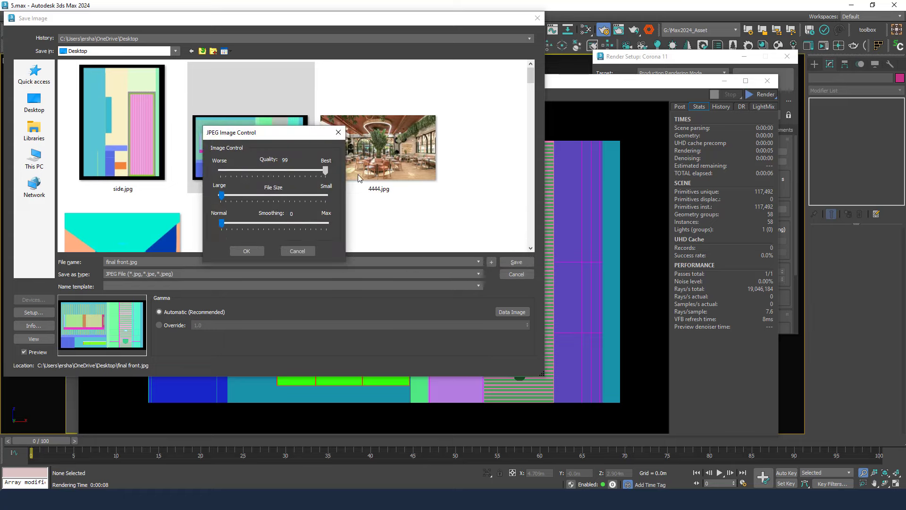
pyautogui.click(241, 252)
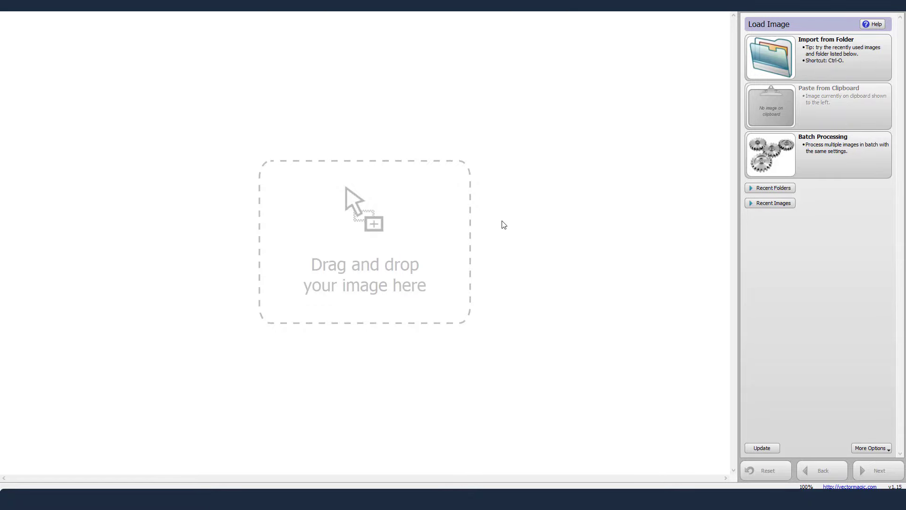
# - Import final front.jpg from the Desktop into Vector Magic
pyautogui.click(797, 58)
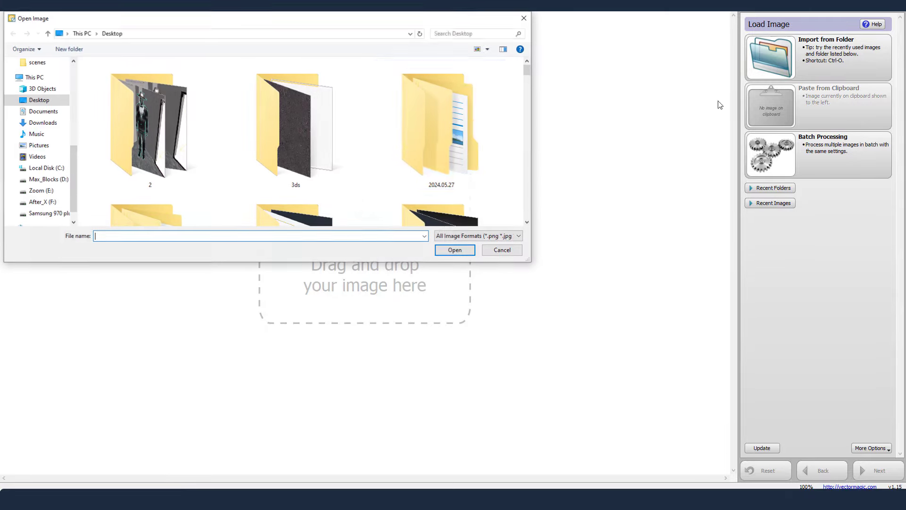
pyautogui.moveTo(527, 71)
pyautogui.mouseDown()
pyautogui.moveTo(528, 216)
pyautogui.moveTo(530, 178)
pyautogui.mouseUp()
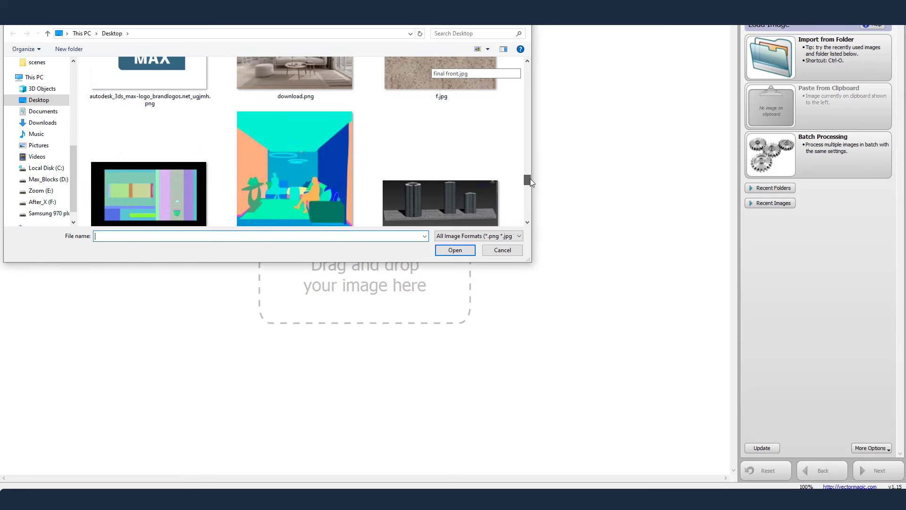
pyautogui.click(152, 175)
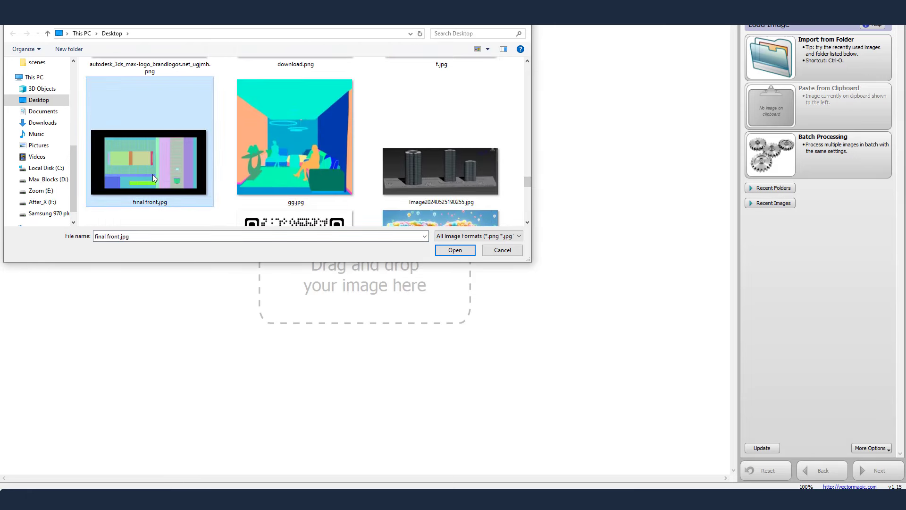
pyautogui.click(455, 249)
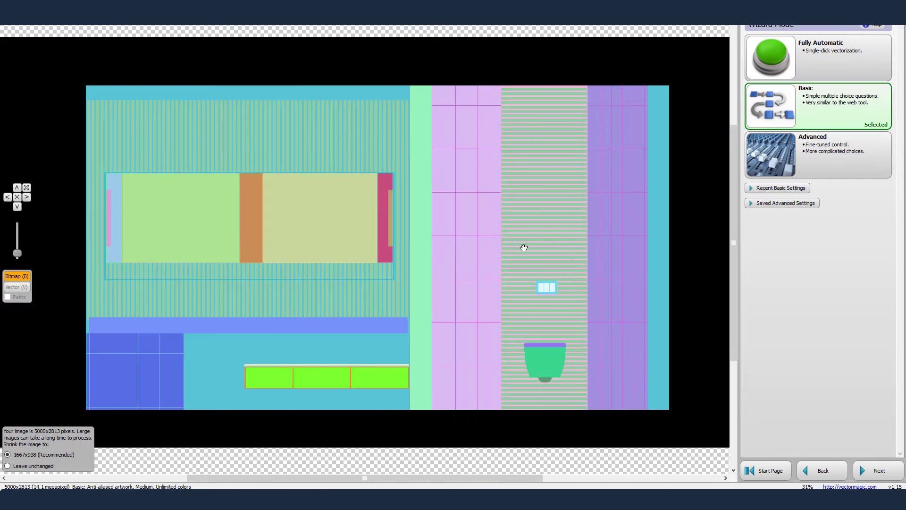
# - Vectorize fully automatically and export as final front.dxf, overwriting the earlier file
pyautogui.click(778, 61)
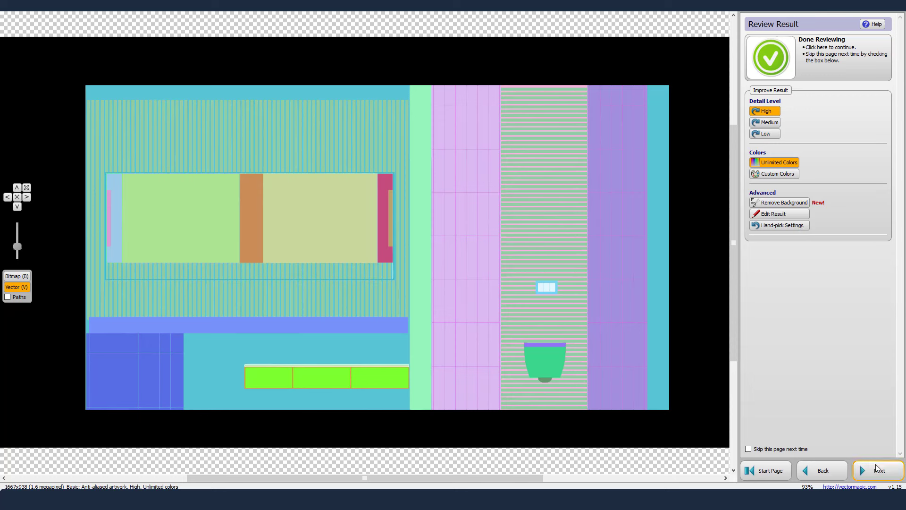
pyautogui.click(877, 466)
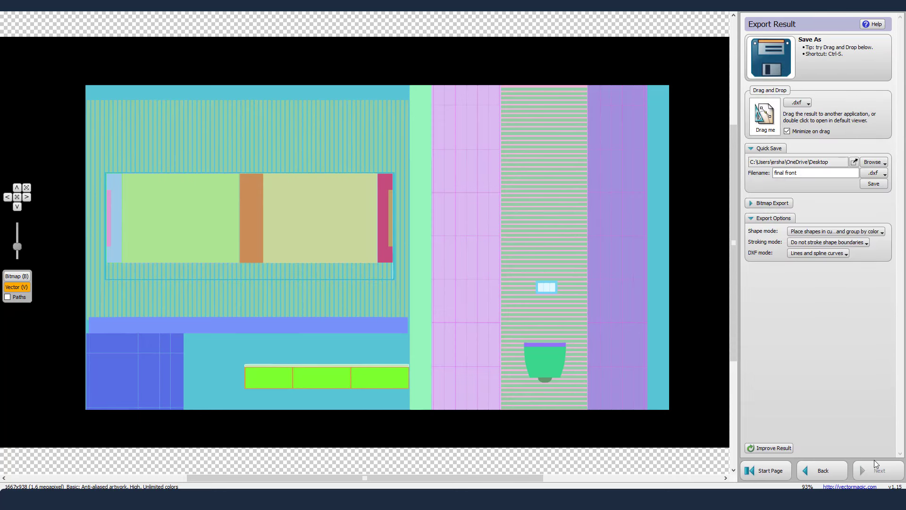
pyautogui.click(874, 183)
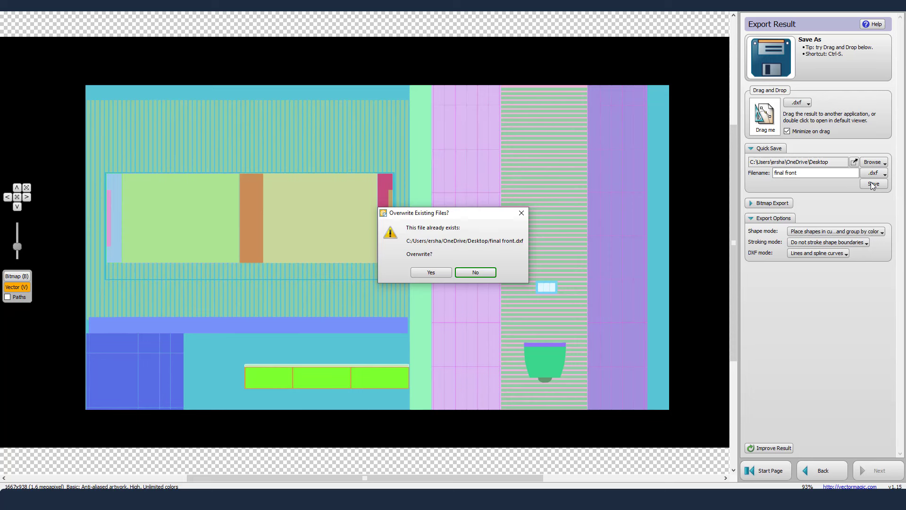
pyautogui.click(431, 273)
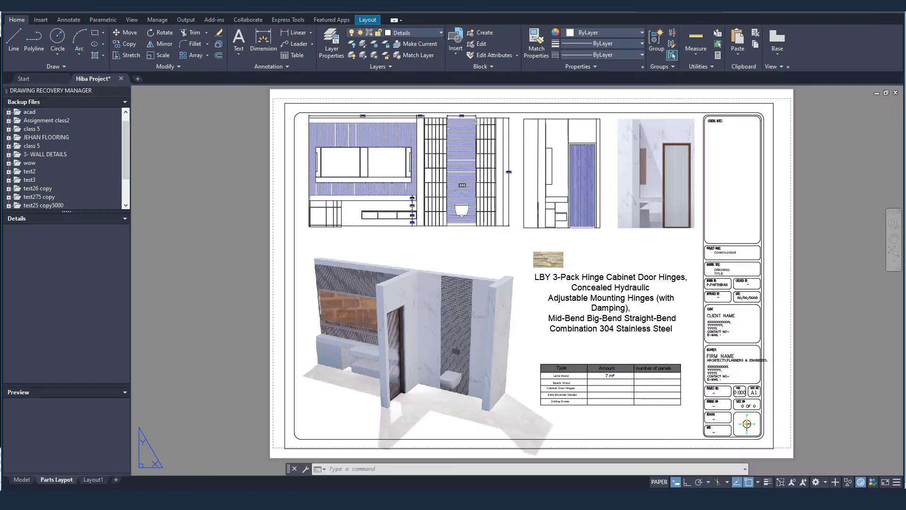
# - Start a new drawing, then open final front.dxf from the Desktop using the DXF file filter
pyautogui.click(137, 79)
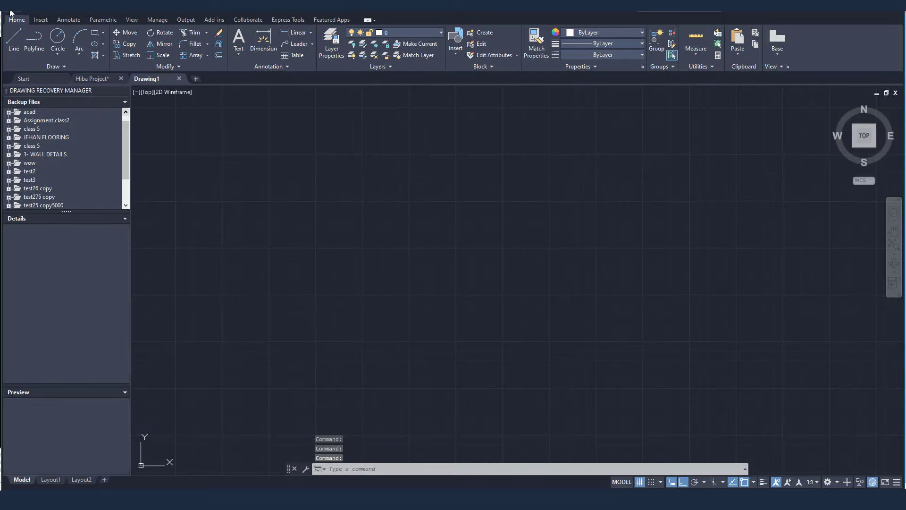
pyautogui.click(10, 14)
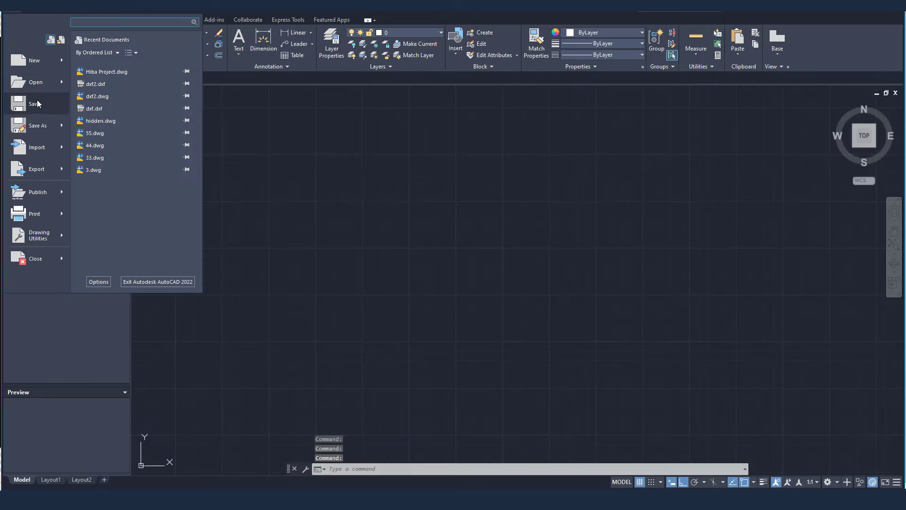
pyautogui.click(39, 83)
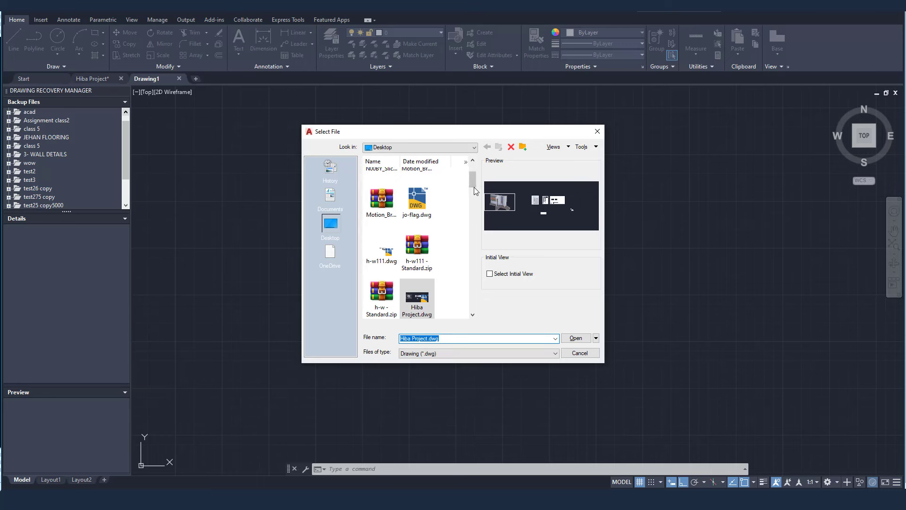
pyautogui.moveTo(473, 190); pyautogui.dragTo(473, 295)
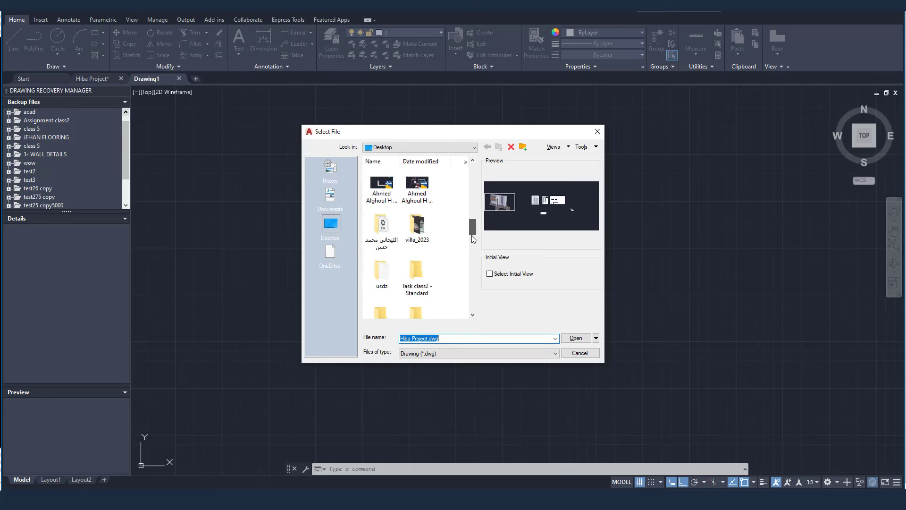
pyautogui.click(438, 354)
pyautogui.click(439, 375)
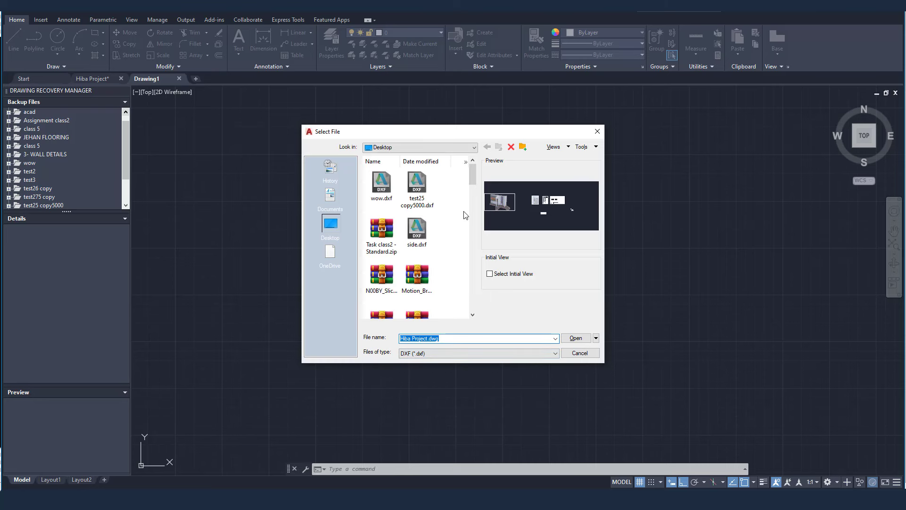
pyautogui.click(416, 203)
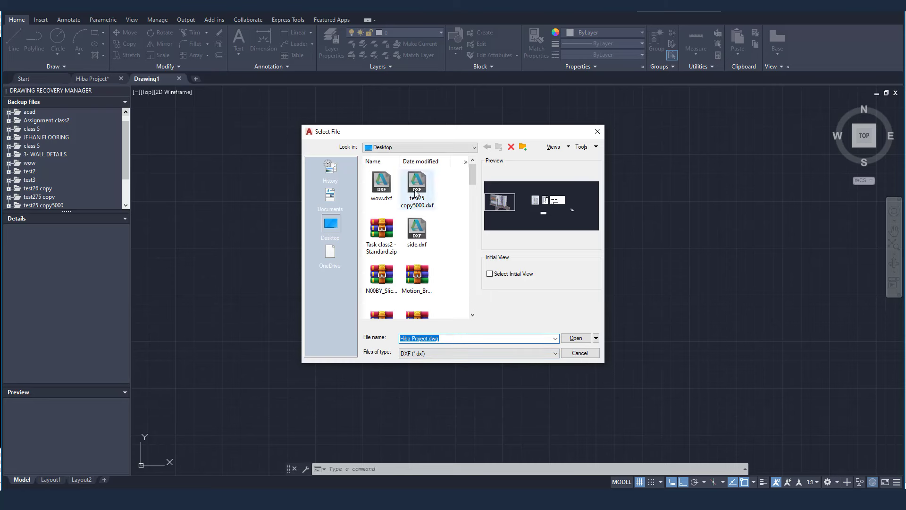
pyautogui.scroll(-3, 442, 233)
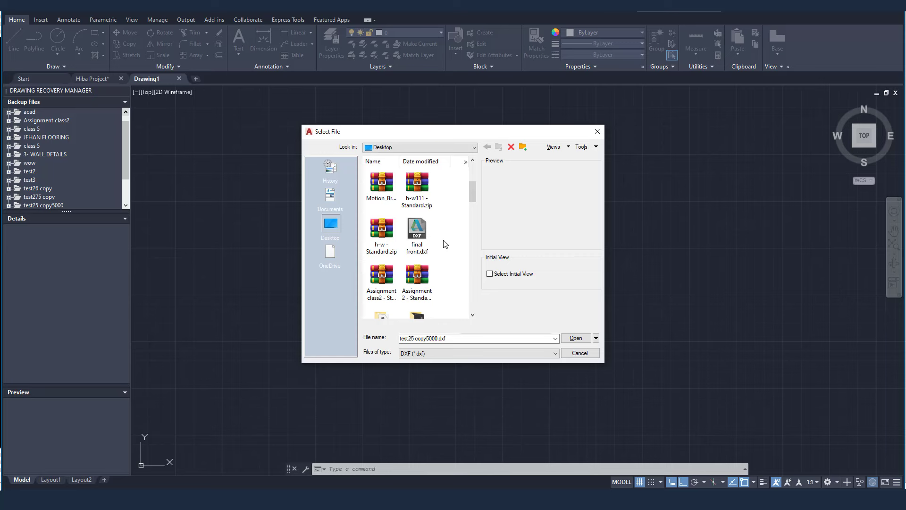
pyautogui.click(423, 244)
pyautogui.click(568, 337)
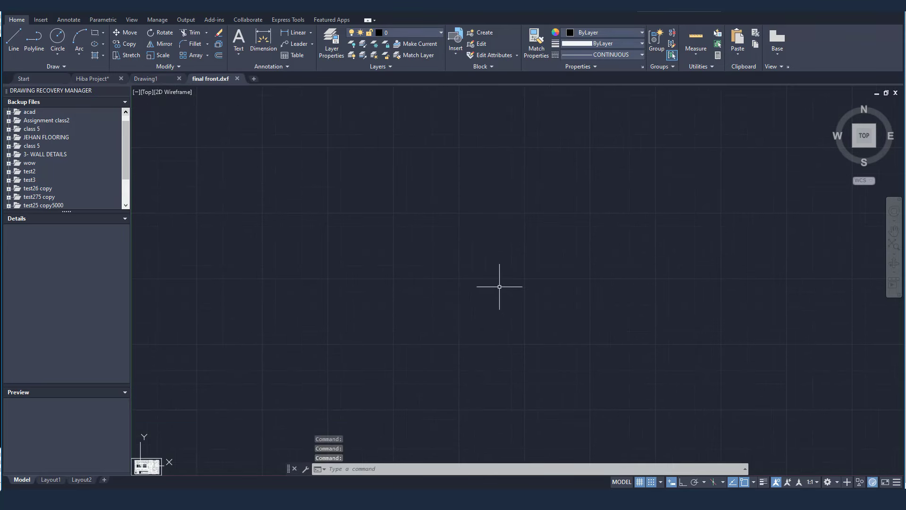
# - Zoom to extents and pan so the full vectorized front elevation is framed
pyautogui.middleClick(496, 277)
pyautogui.middleClick(496, 278)
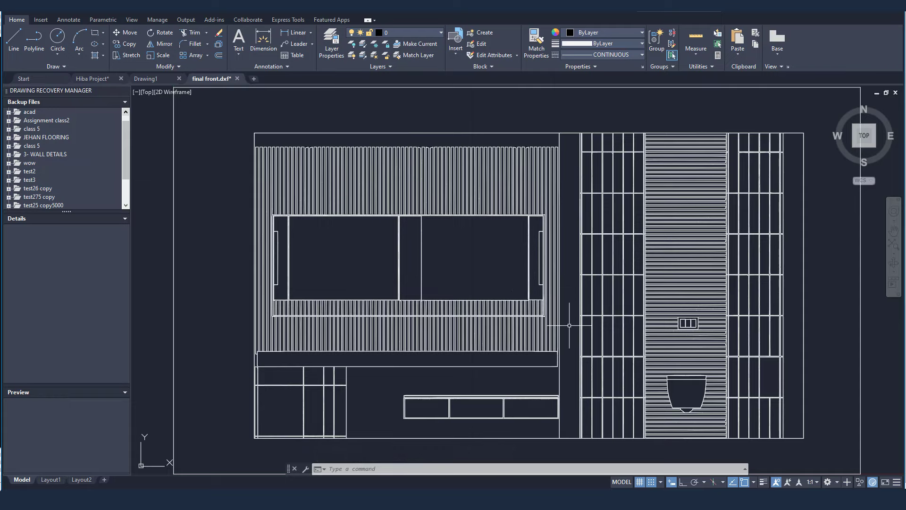
pyautogui.moveTo(569, 322)
pyautogui.mouseDown(button='middle')
pyautogui.moveTo(537, 331)
pyautogui.moveTo(495, 299)
pyautogui.mouseUp(button='middle')
pyautogui.scroll(-4, 532, 323)
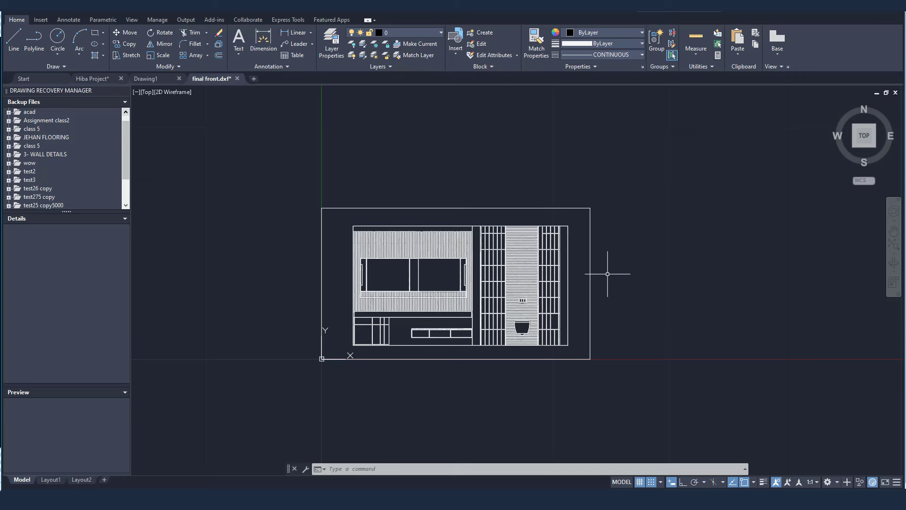
# - OVERKILL the whole elevation with tolerance 0.02 and Layer ignored, removing 2606 duplicates
pyautogui.write('overk')
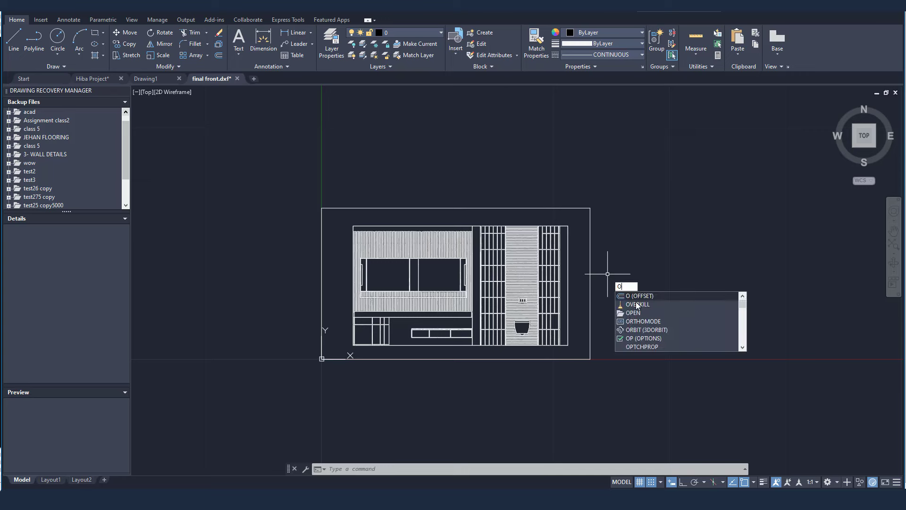
pyautogui.write('ill')
pyautogui.press('Return')
pyautogui.click(641, 160)
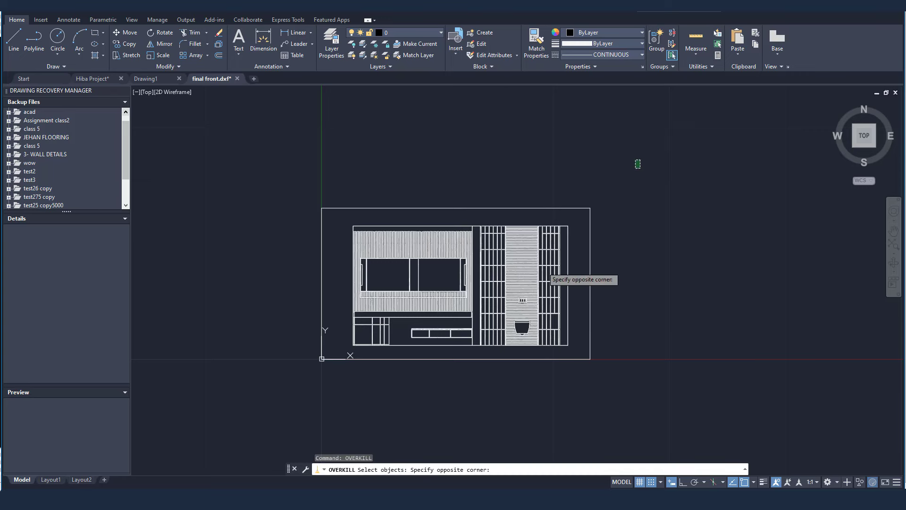
pyautogui.click(257, 390)
pyautogui.press('Return')
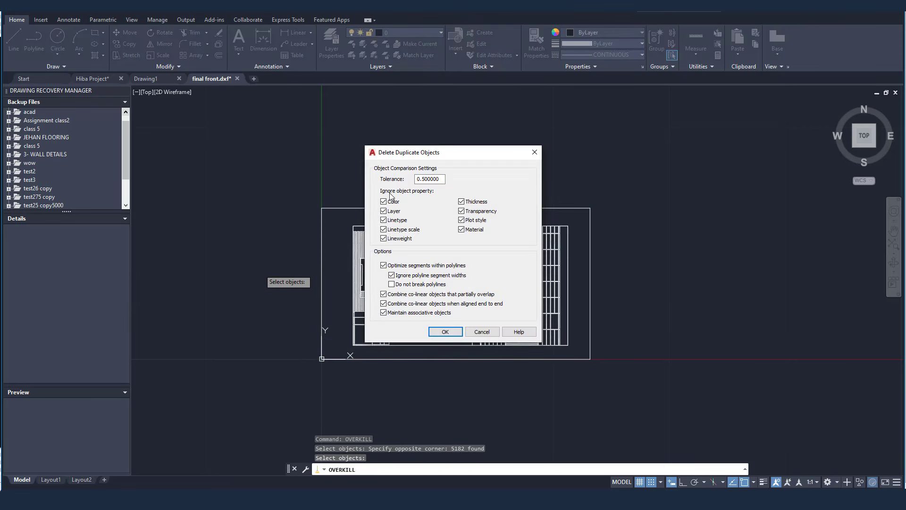
pyautogui.doubleClick(423, 180)
pyautogui.write('0.02')
pyautogui.click(384, 211)
pyautogui.click(446, 331)
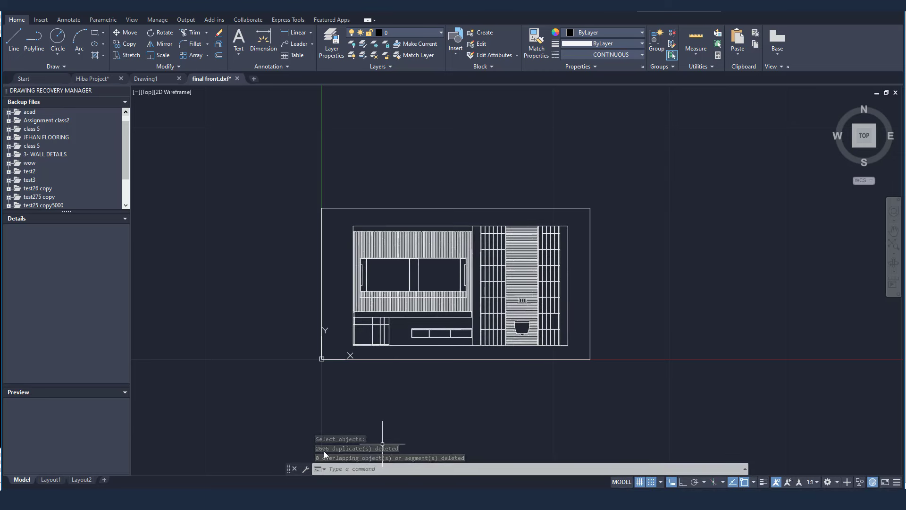
pyautogui.press('F2')
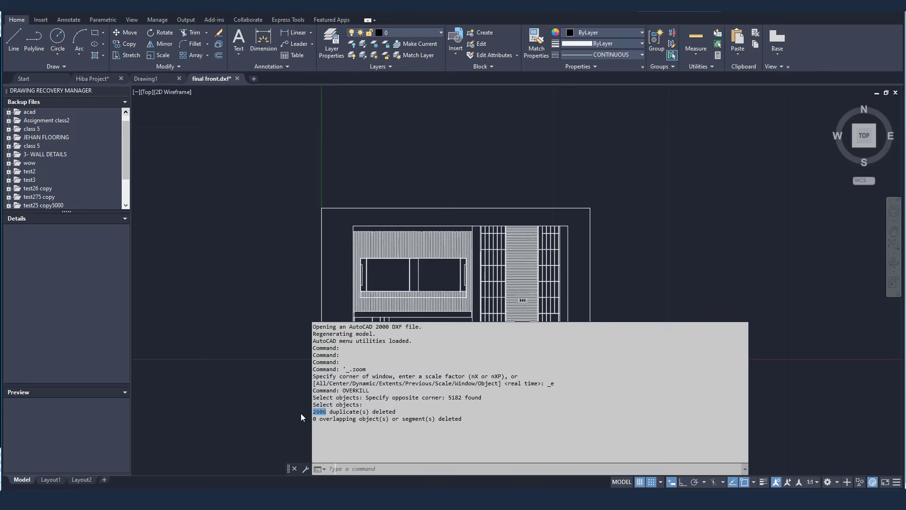
# - Erase the border's top and right edges, then its bottom and left lines
pyautogui.press('F2')
pyautogui.press('Escape')
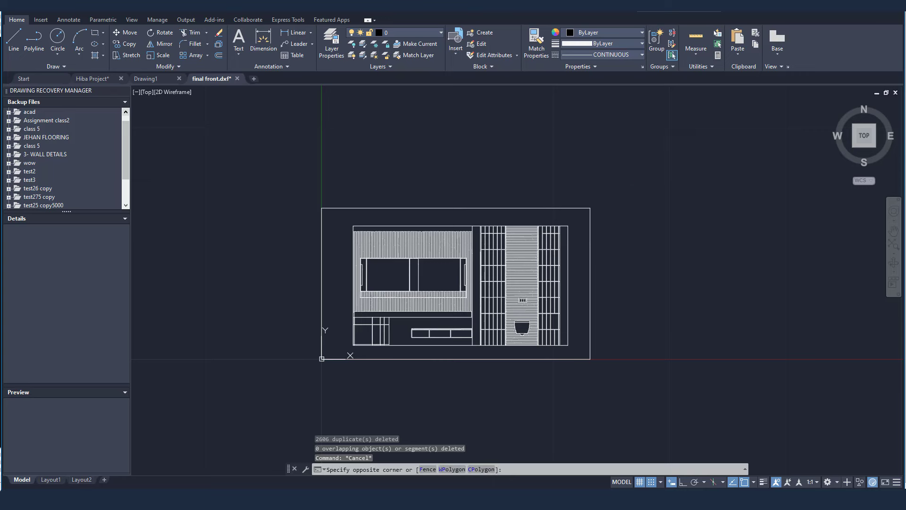
pyautogui.click(633, 183)
pyautogui.click(584, 225)
pyautogui.press('Delete')
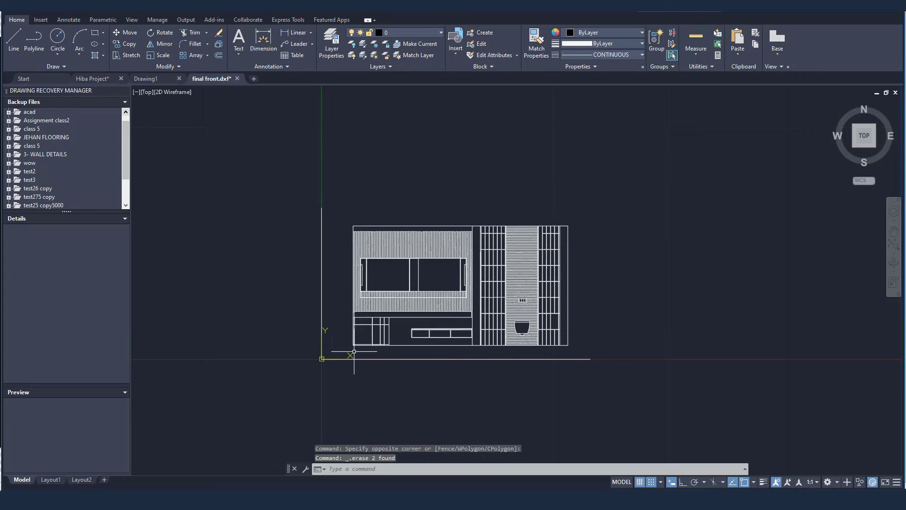
pyautogui.click(306, 374)
pyautogui.click(317, 347)
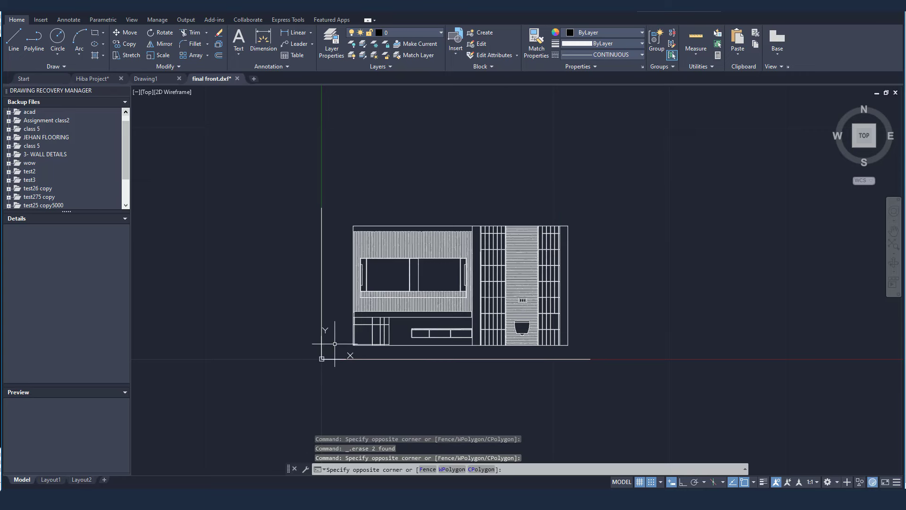
pyautogui.press('Delete')
pyautogui.moveTo(490, 345); pyautogui.dragTo(444, 343, button='middle')
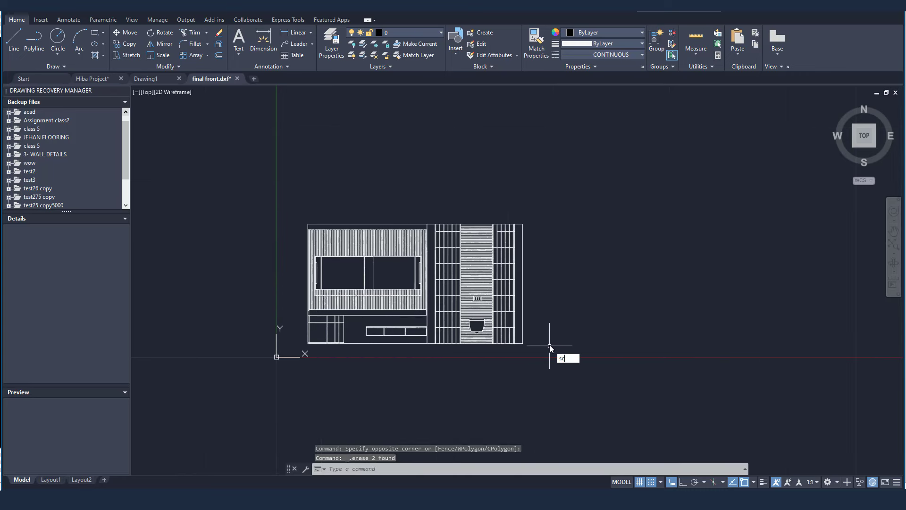
# - Scale the whole elevation by reference so its right-edge height becomes 280
pyautogui.press('Return')
pyautogui.click(572, 159)
pyautogui.click(261, 365)
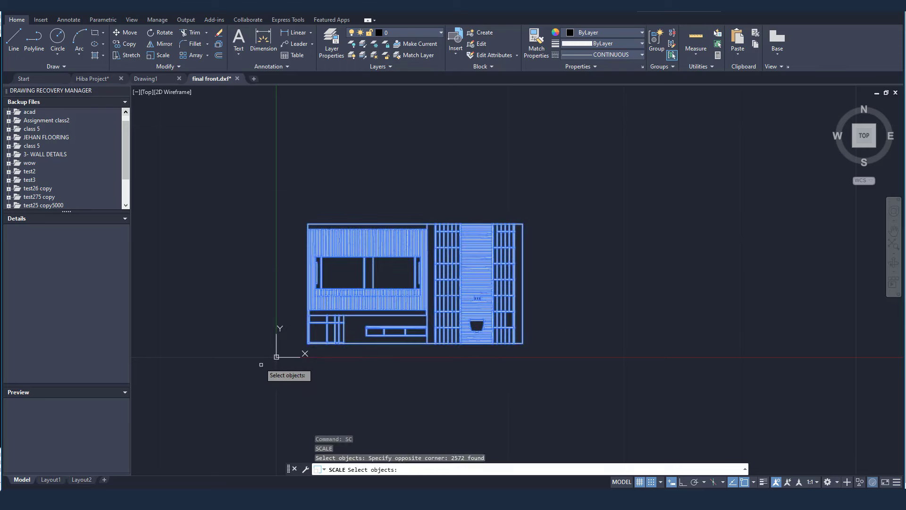
pyautogui.press('Return')
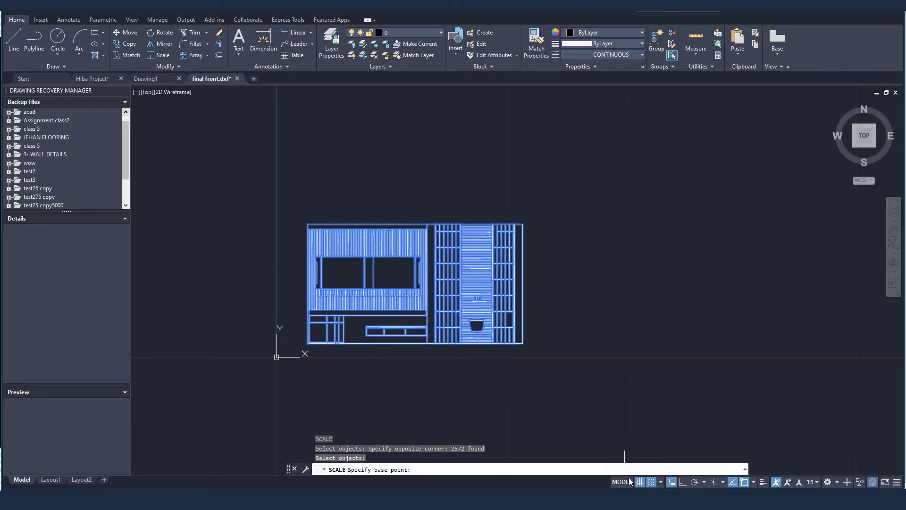
pyautogui.click(652, 482)
pyautogui.click(574, 337)
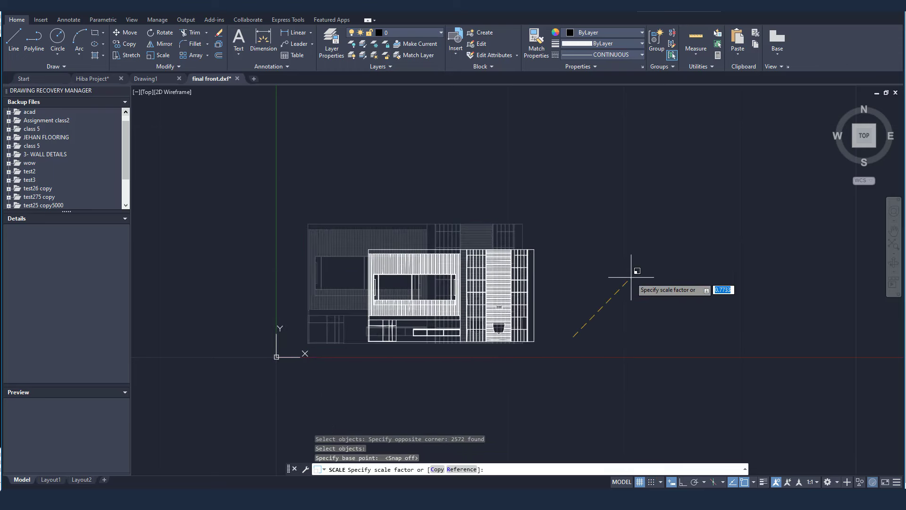
pyautogui.write('r')
pyautogui.press('Return')
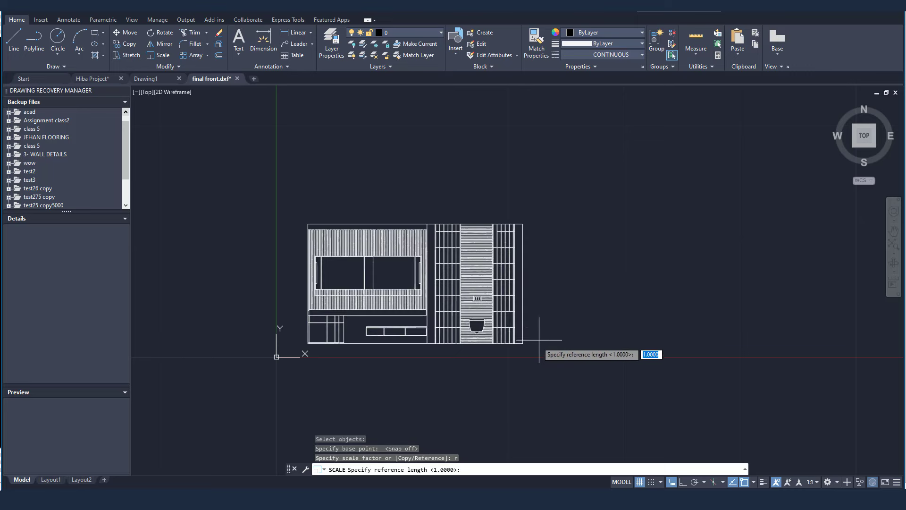
pyautogui.click(522, 343)
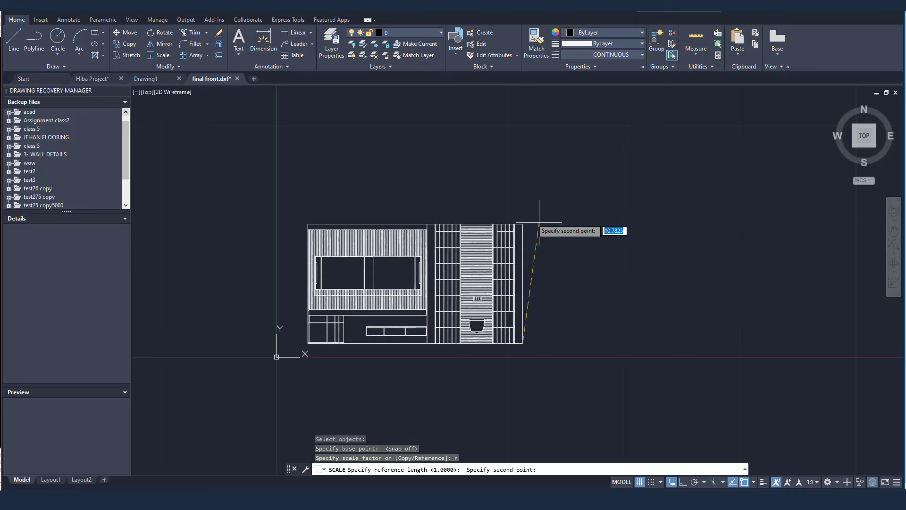
pyautogui.click(521, 217)
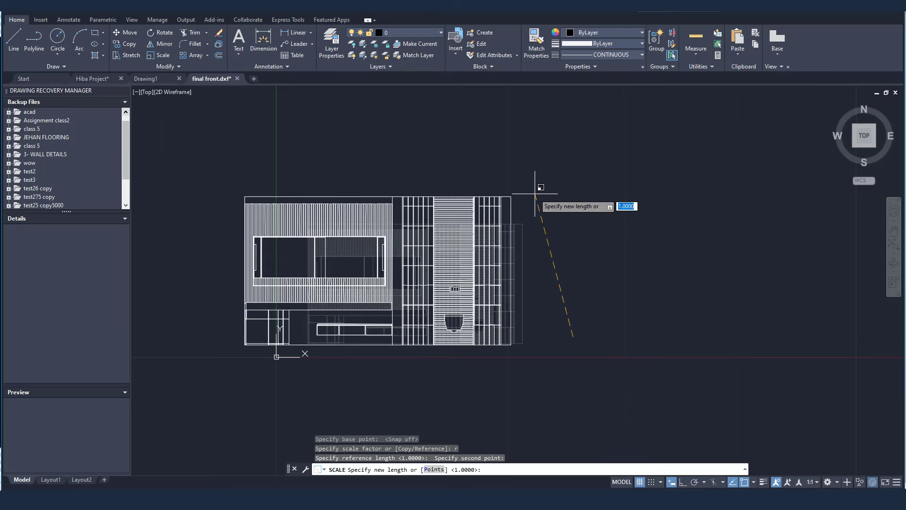
pyautogui.write('280')
pyautogui.press('Return')
# - Zoom extents and pan to centre the rescaled elevation
pyautogui.middleClick(535, 194)
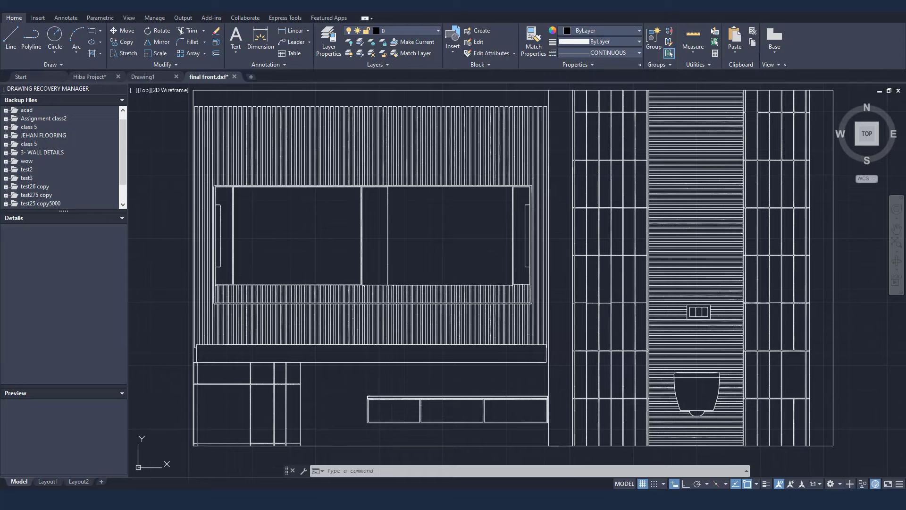
pyautogui.scroll(-3, 500, 221)
pyautogui.moveTo(523, 237); pyautogui.dragTo(455, 245, button='middle')
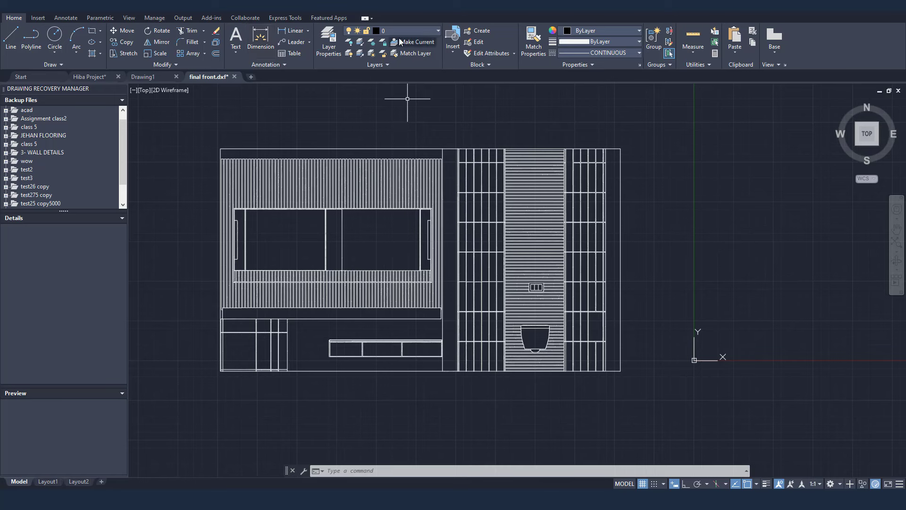
# - Make layer color#000000ff current and place a vertical 280.0 dimension right of the elevation
pyautogui.click(408, 30)
pyautogui.click(398, 52)
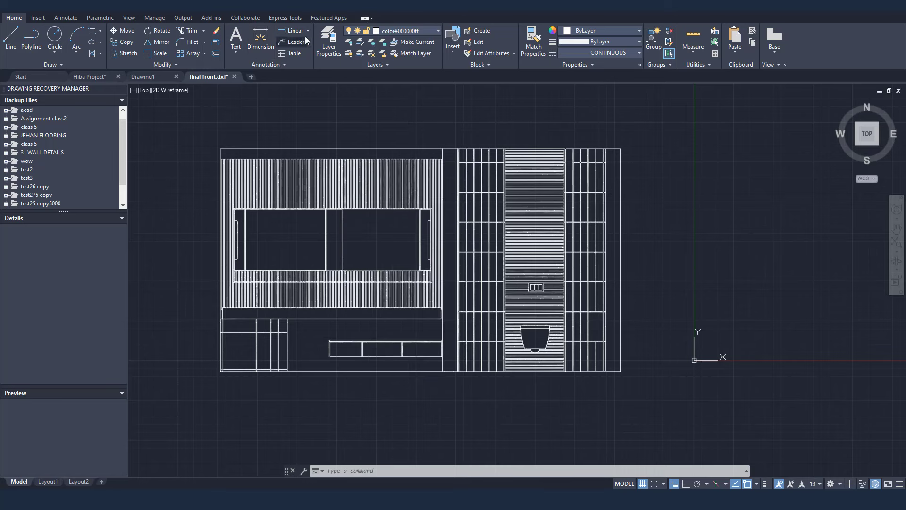
pyautogui.click(293, 30)
pyautogui.press('Return')
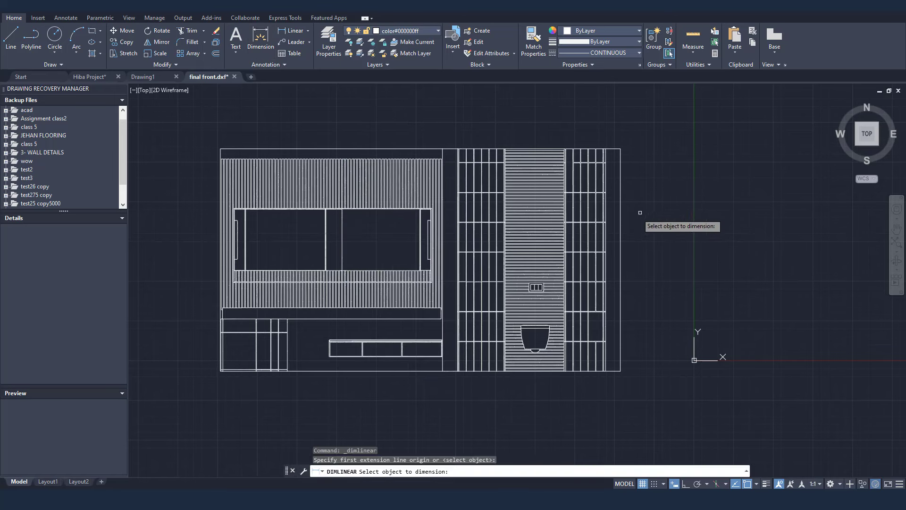
pyautogui.click(619, 228)
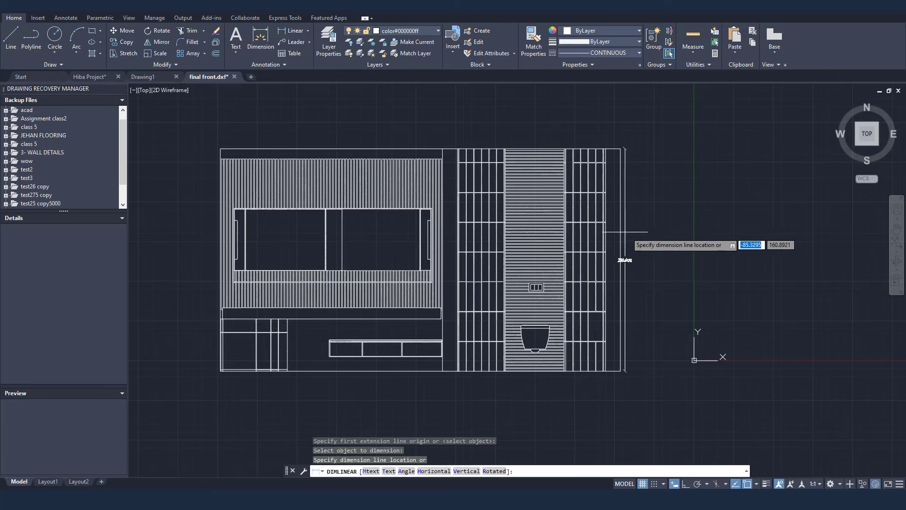
pyautogui.click(641, 258)
# - Zoom and pan to frame the elevation with its new dimension
pyautogui.scroll(8, 641, 259)
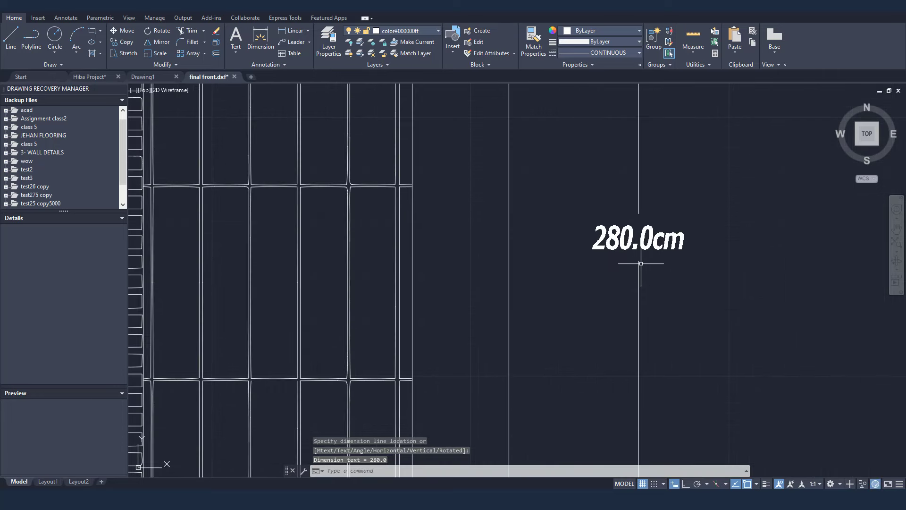
pyautogui.scroll(-3, 641, 263)
pyautogui.scroll(-4, 640, 264)
pyautogui.moveTo(599, 258); pyautogui.dragTo(675, 257, button='middle')
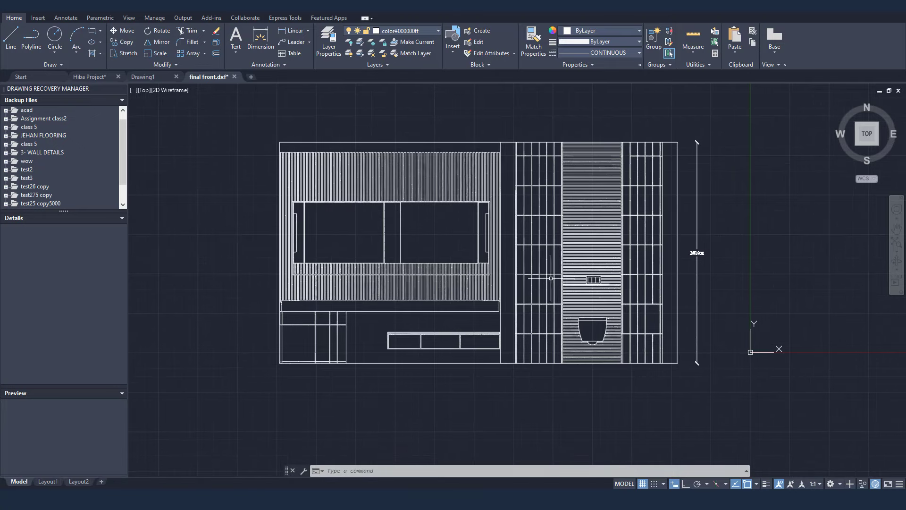
pyautogui.scroll(2, 516, 271)
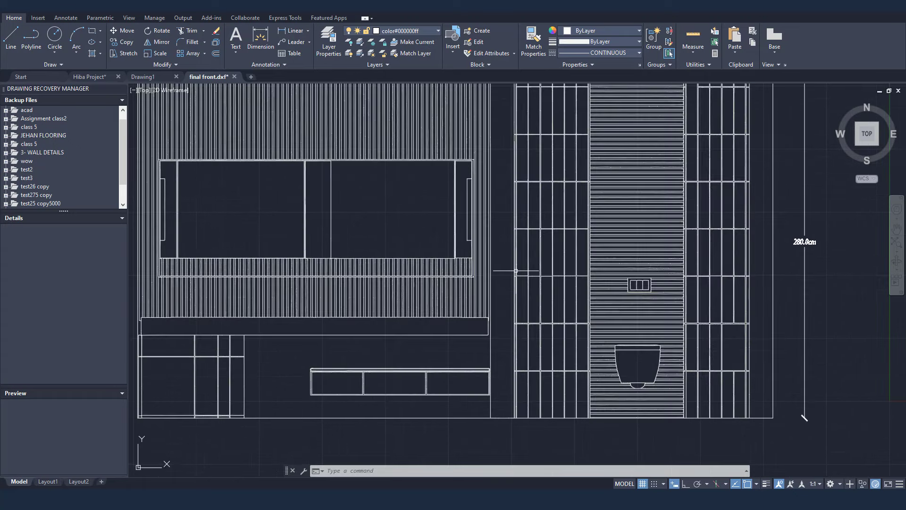
pyautogui.moveTo(516, 271)
pyautogui.mouseDown(button='middle')
pyautogui.moveTo(551, 292)
pyautogui.moveTo(539, 291)
pyautogui.mouseUp(button='middle')
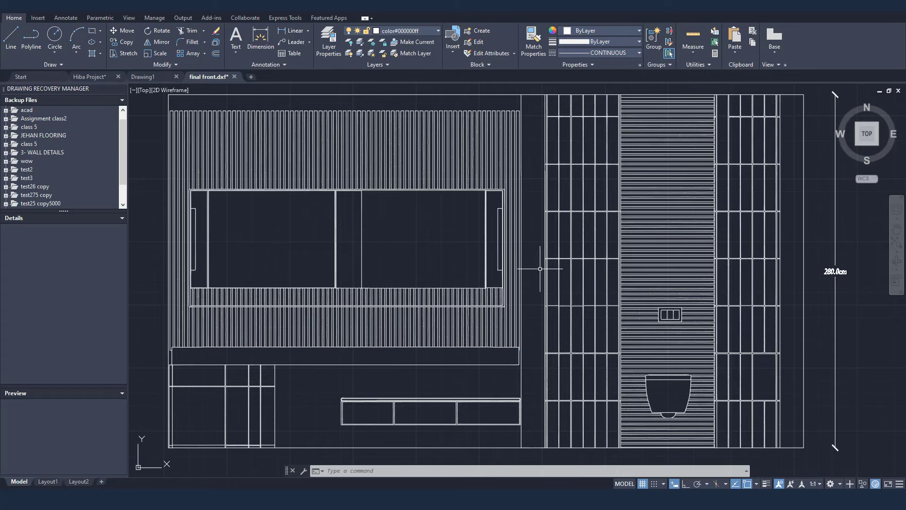
pyautogui.scroll(-2, 554, 262)
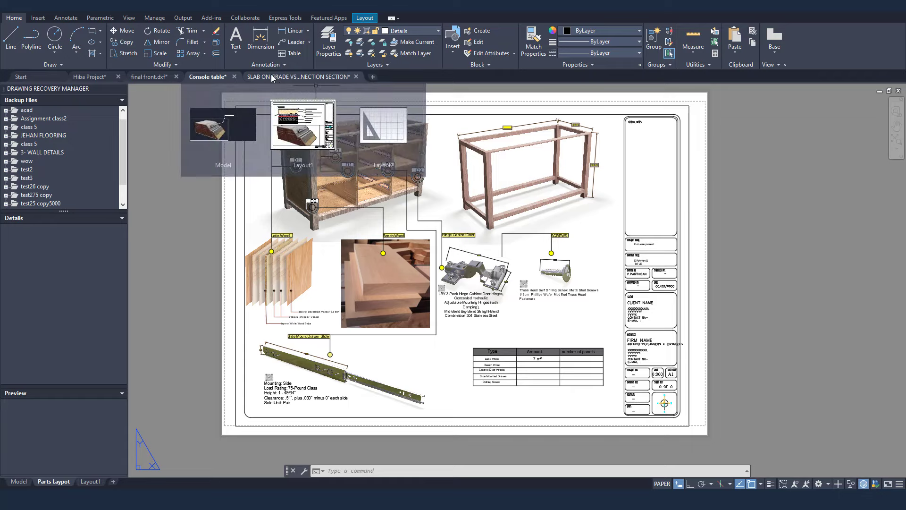
# - Browse the SLAB ON GRADE and Console table drawings, ending on the Hiba Project layout
pyautogui.click(289, 77)
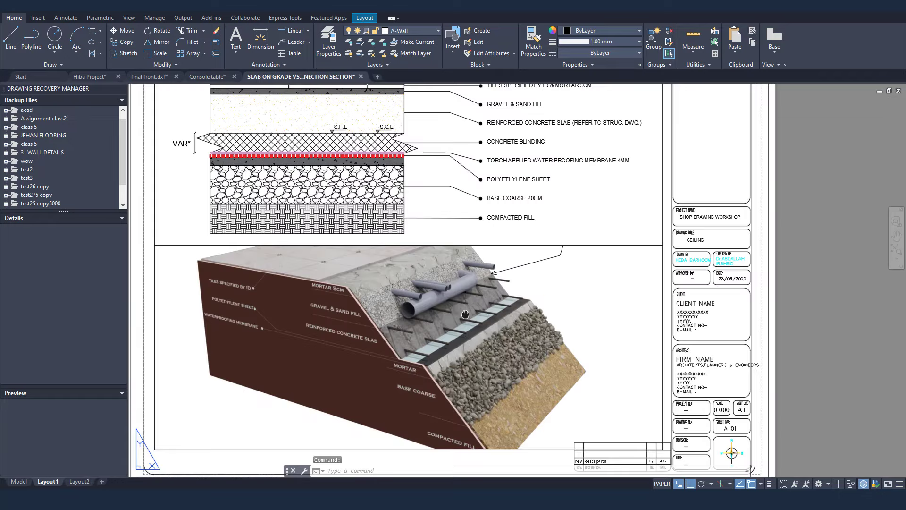
pyautogui.scroll(2, 465, 315)
pyautogui.moveTo(466, 315)
pyautogui.mouseDown(button='middle')
pyautogui.moveTo(478, 271)
pyautogui.moveTo(521, 372)
pyautogui.mouseUp(button='middle')
pyautogui.scroll(-2, 478, 269)
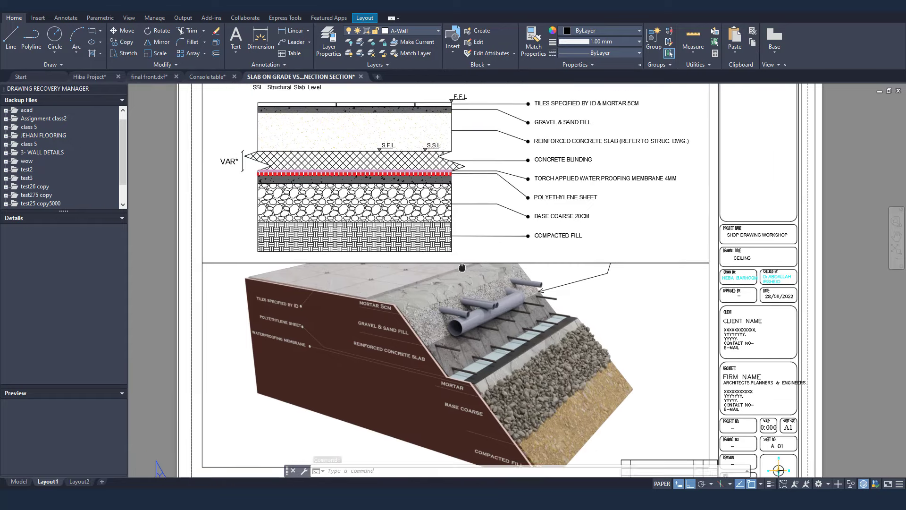
pyautogui.click(212, 76)
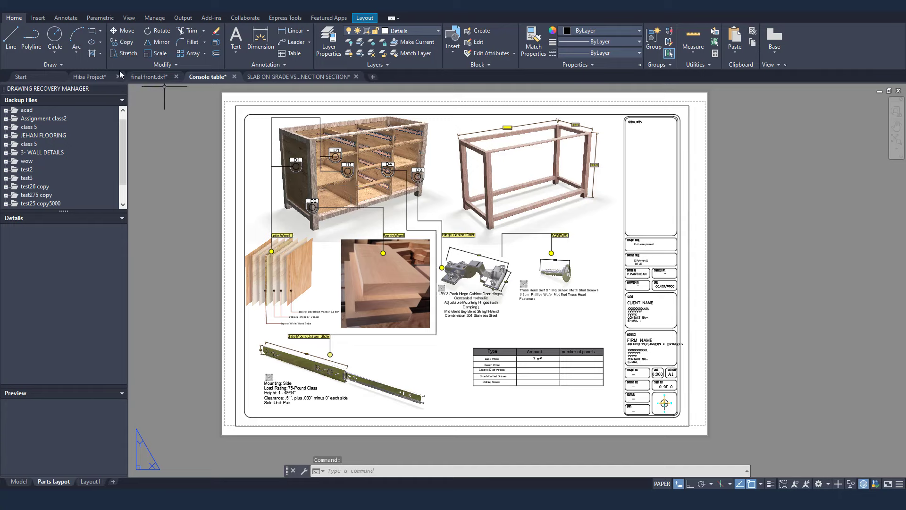
pyautogui.click(99, 80)
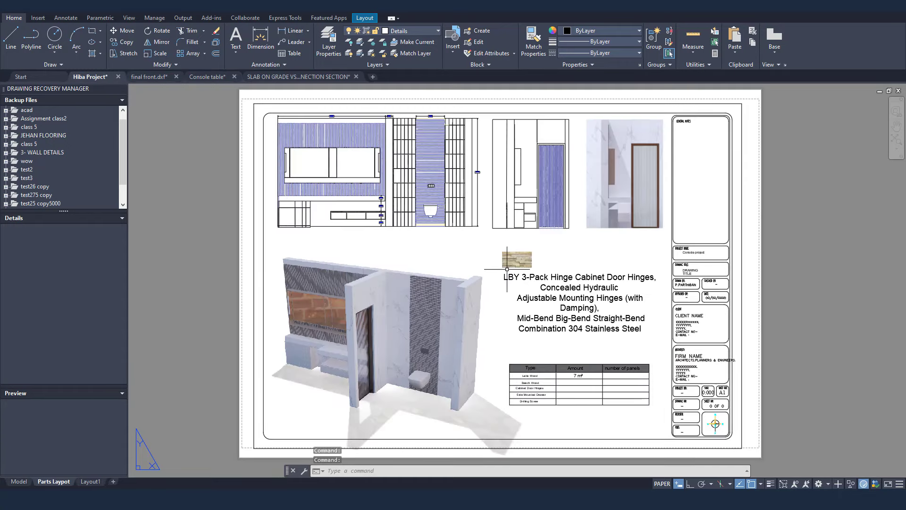
pyautogui.moveTo(507, 269); pyautogui.dragTo(502, 257, button='middle')
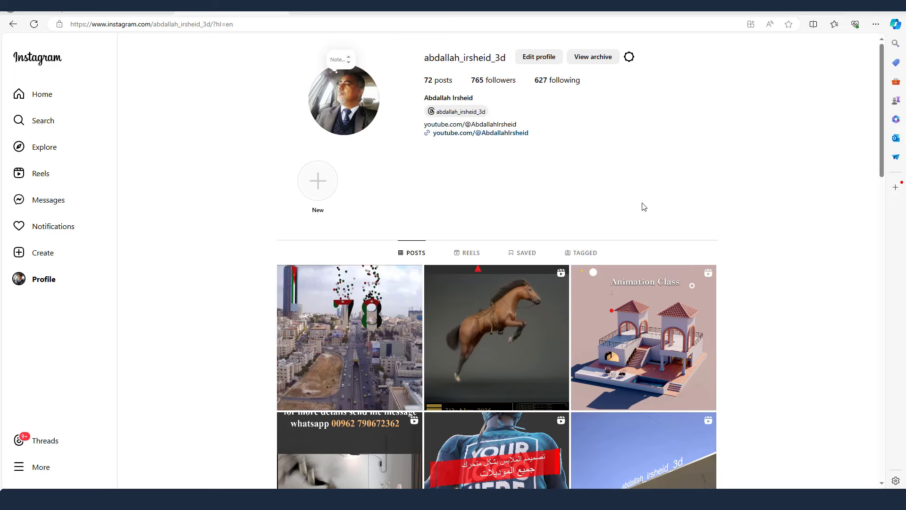
# - Scroll far down through the Instagram profile's grid of 3D render and design posts
pyautogui.scroll(-3, 717, 234)
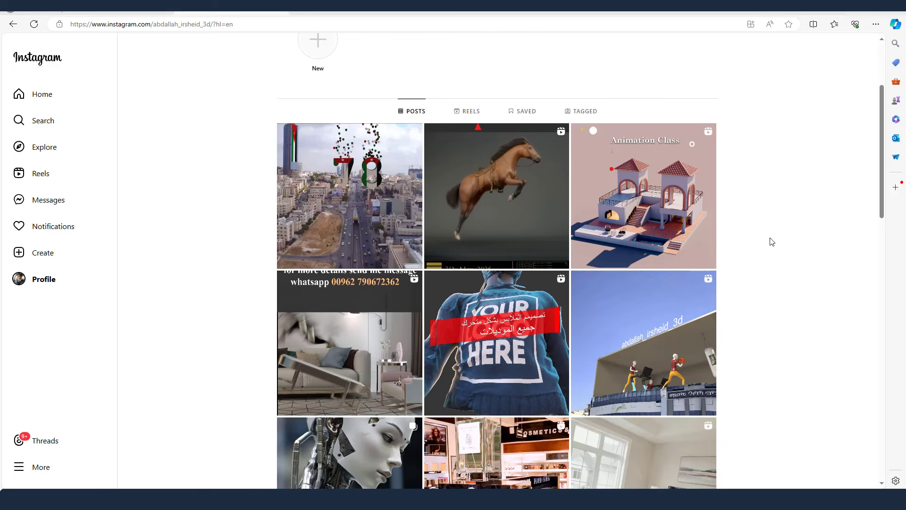
pyautogui.scroll(-1, 771, 245)
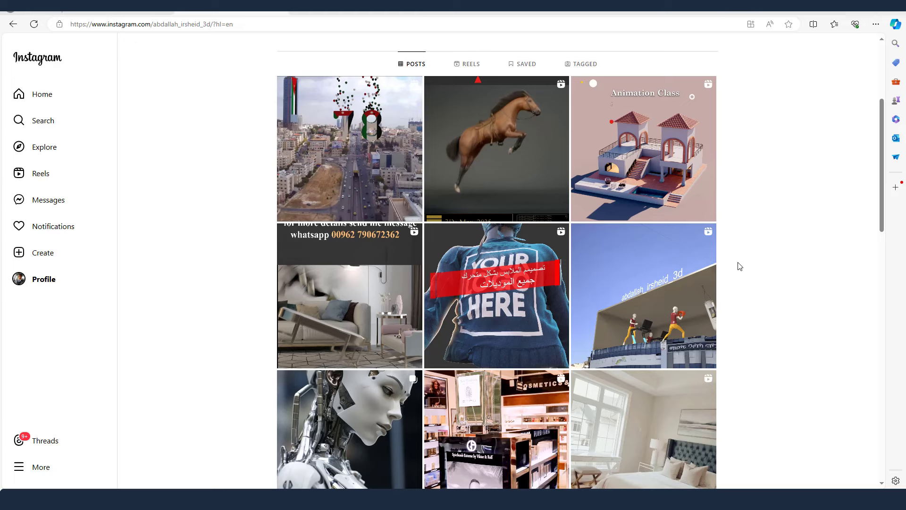
pyautogui.scroll(-2, 756, 266)
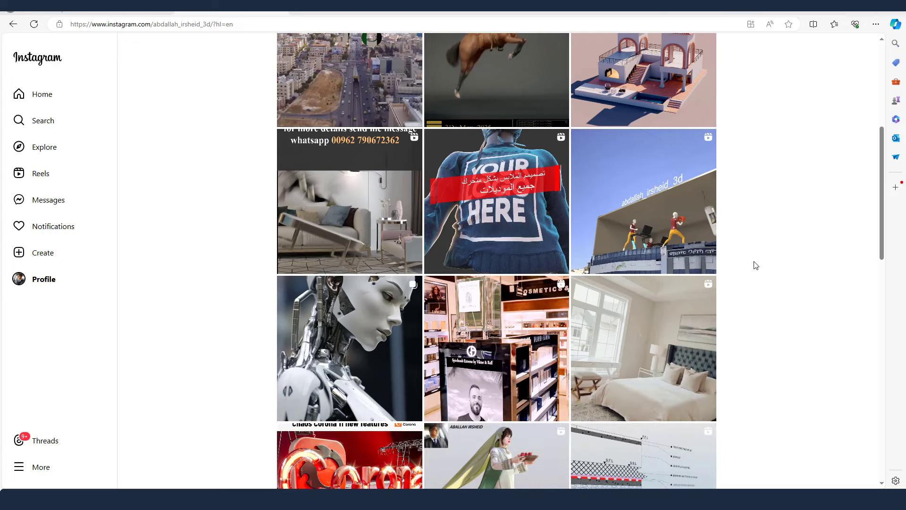
pyautogui.scroll(3, 754, 263)
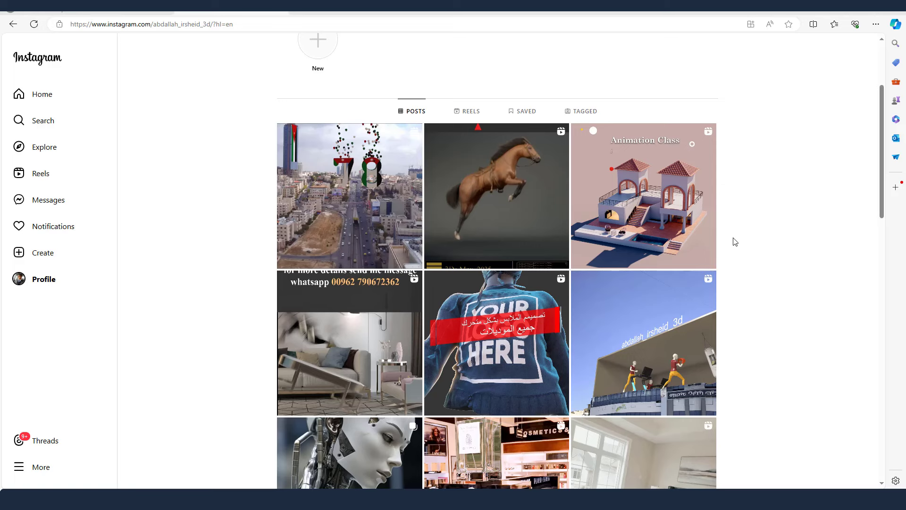
pyautogui.scroll(-2, 733, 242)
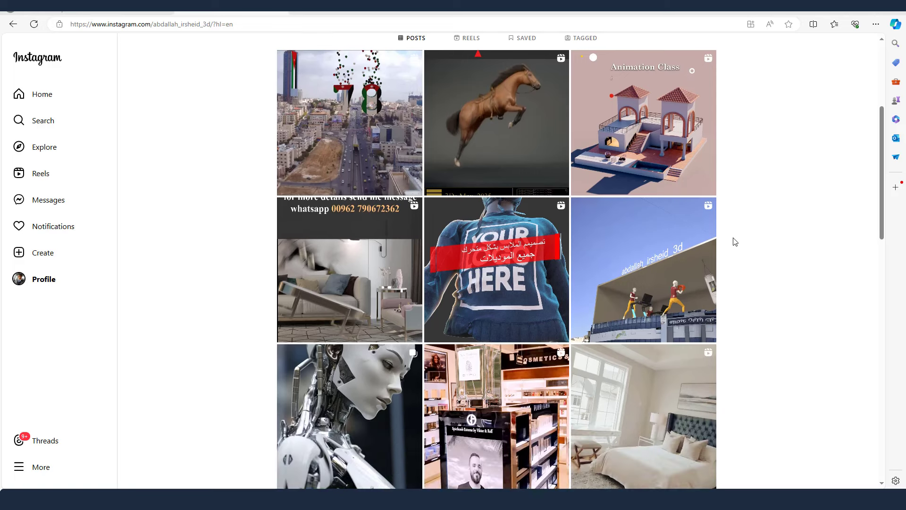
pyautogui.scroll(-2, 758, 248)
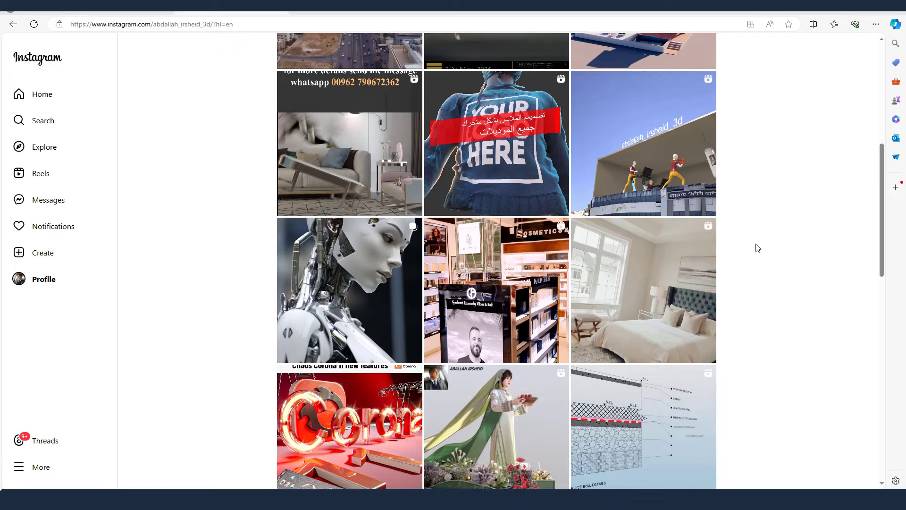
pyautogui.scroll(-2, 758, 248)
pyautogui.scroll(-3, 758, 248)
pyautogui.scroll(-2, 758, 248)
pyautogui.scroll(-3, 757, 248)
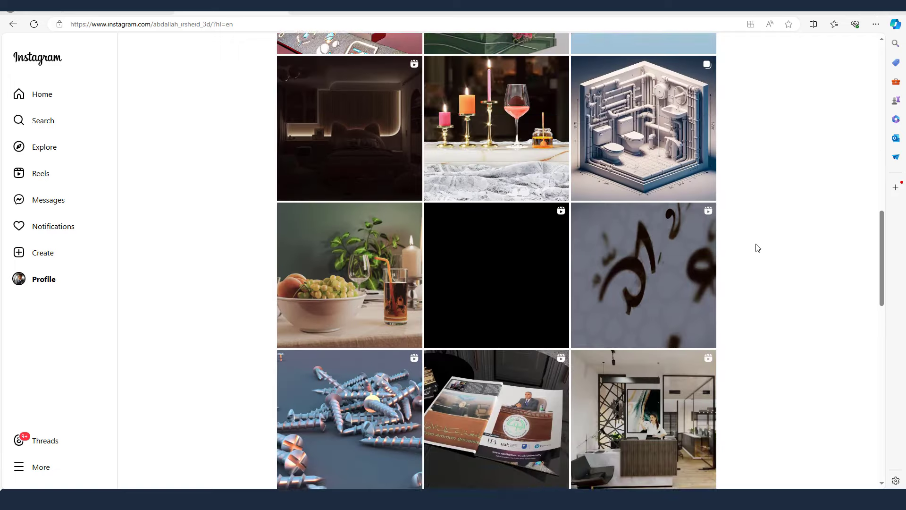
pyautogui.scroll(-4, 758, 248)
pyautogui.scroll(-2, 758, 248)
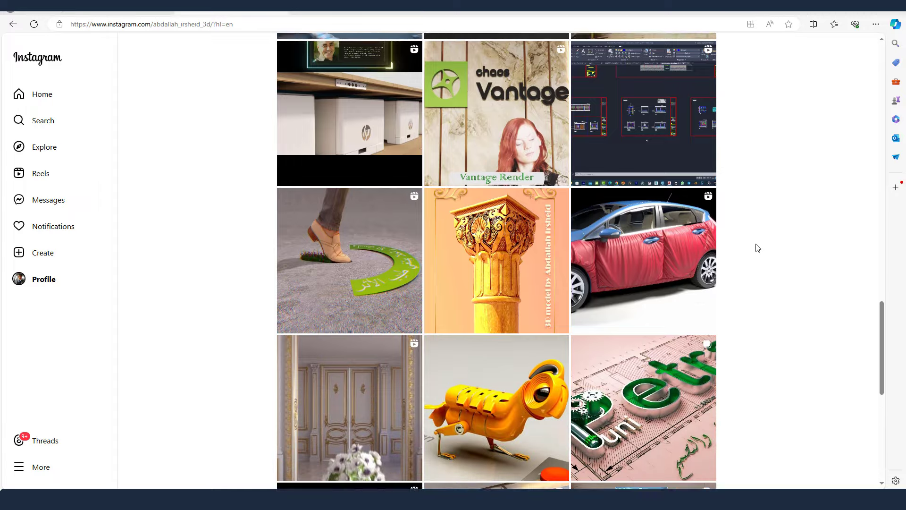
pyautogui.scroll(-3, 758, 248)
pyautogui.scroll(-1, 758, 248)
pyautogui.scroll(-4, 758, 248)
pyautogui.scroll(-3, 758, 248)
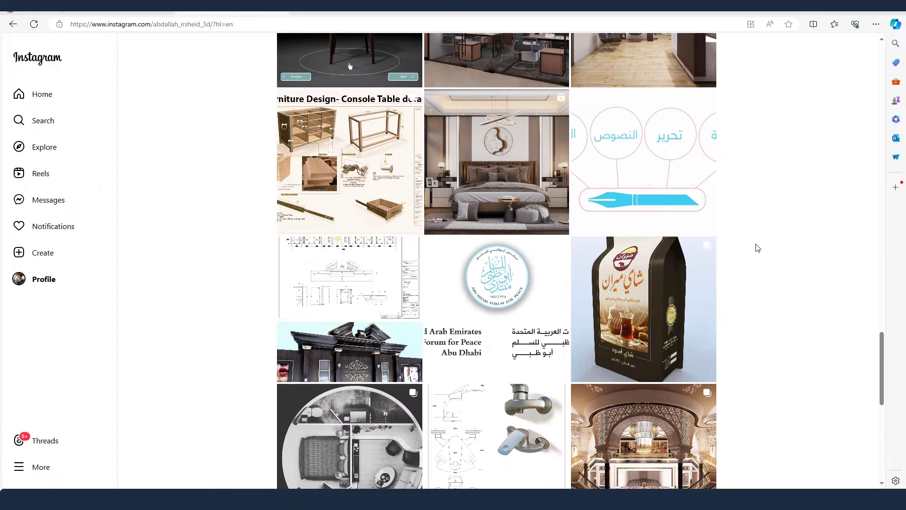
pyautogui.scroll(-2, 758, 248)
pyautogui.scroll(-3, 758, 247)
pyautogui.scroll(-3, 758, 247)
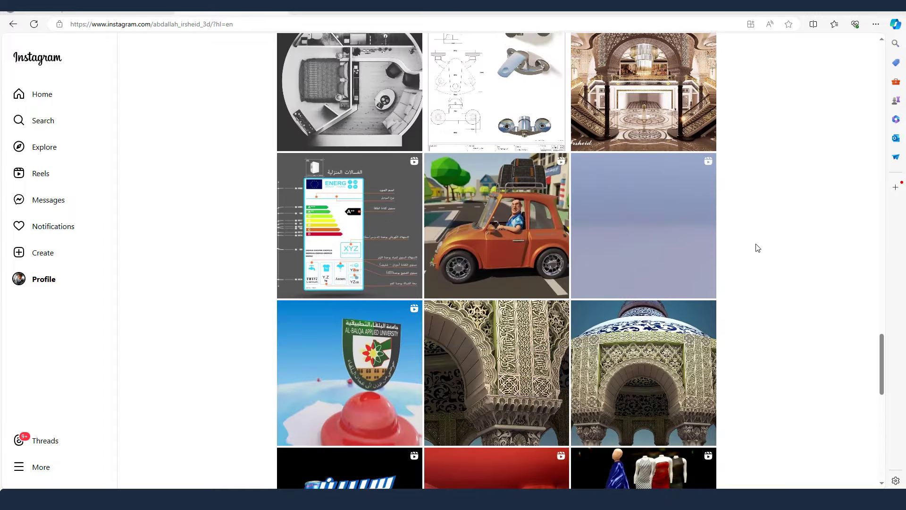
pyautogui.scroll(-3, 758, 248)
pyautogui.scroll(-3, 758, 248)
pyautogui.scroll(-2, 758, 247)
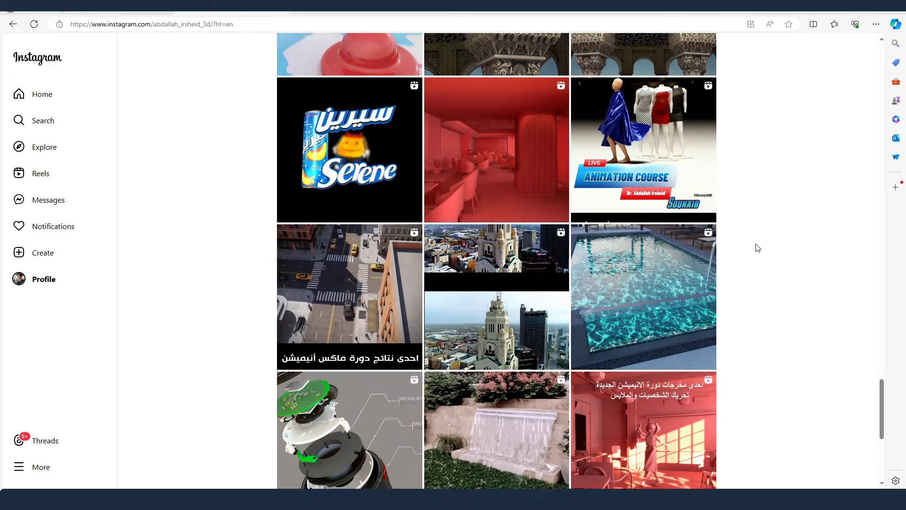
pyautogui.scroll(-3, 758, 248)
pyautogui.scroll(-2, 758, 248)
pyautogui.scroll(-2, 757, 248)
pyautogui.scroll(-2, 758, 248)
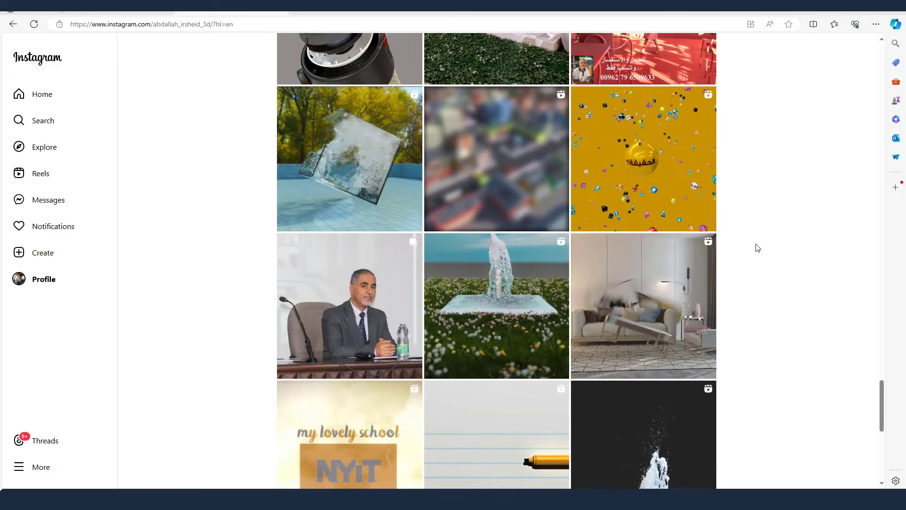